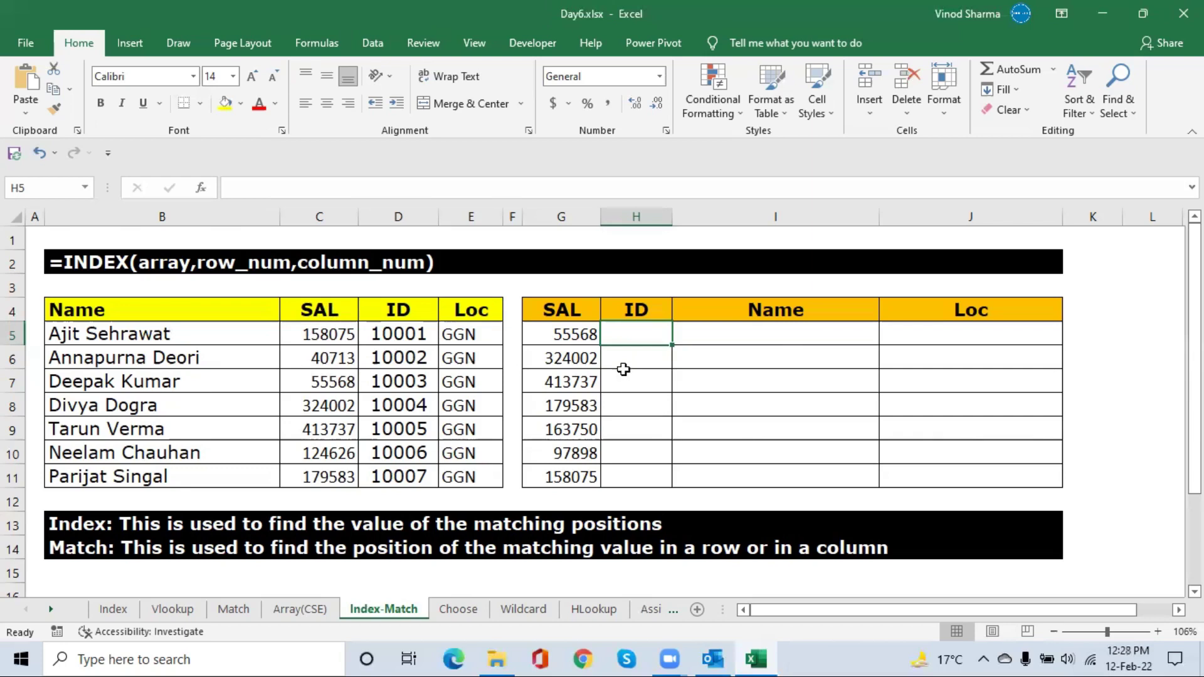
- Start an INDEX formula in cell H5 with the absolute array range $B$4:$E$11
left_click(775, 332)
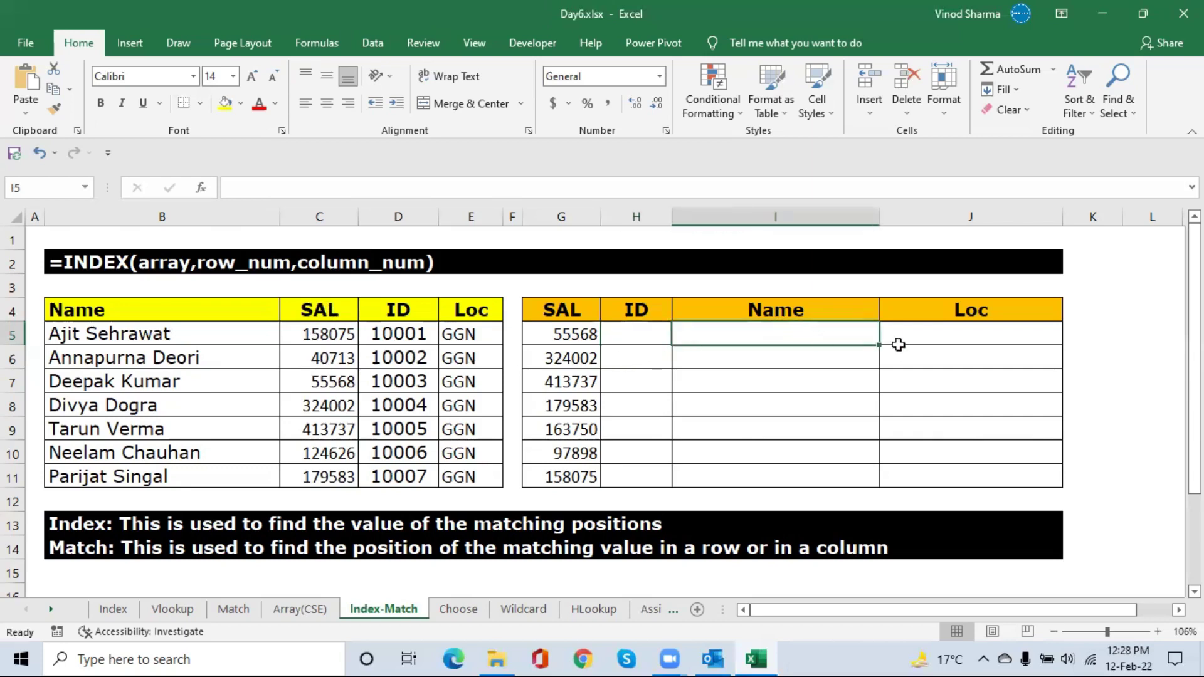
left_click(944, 343)
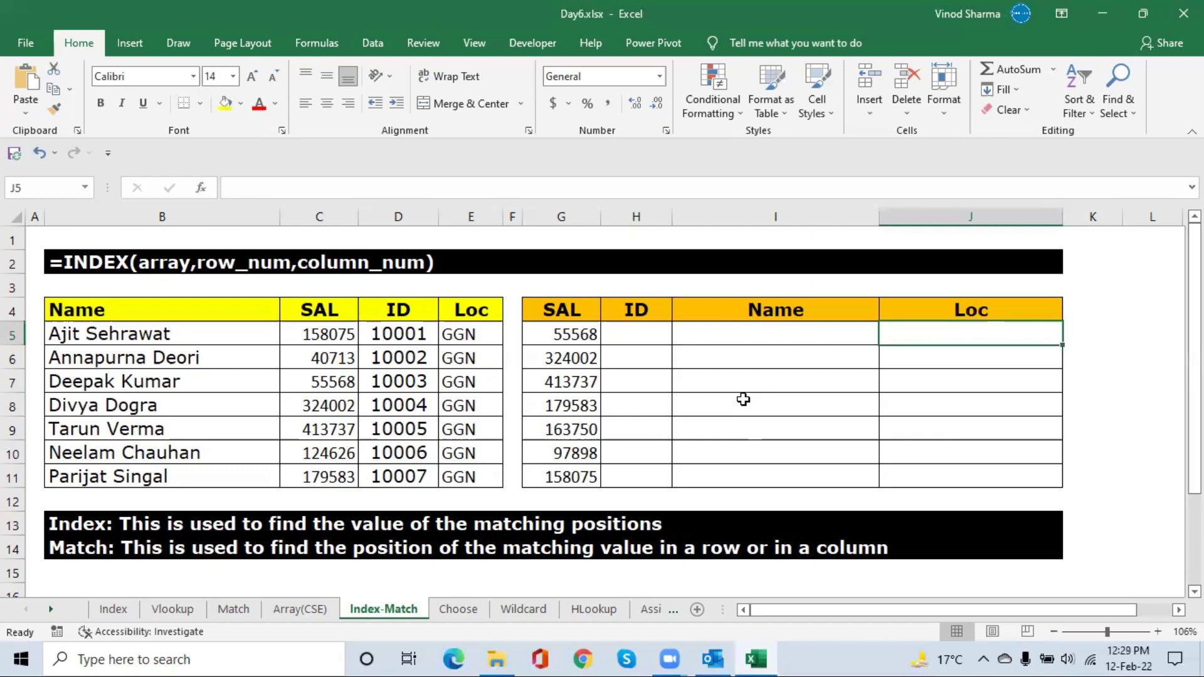
left_click(643, 339)
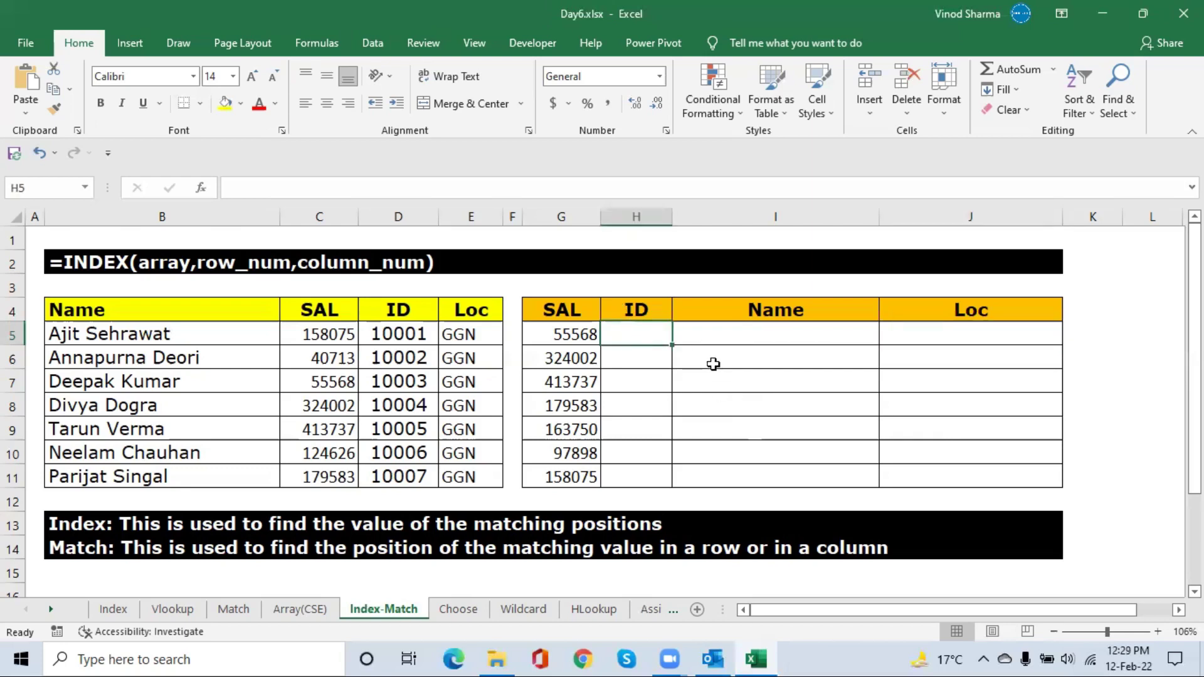
type("=")
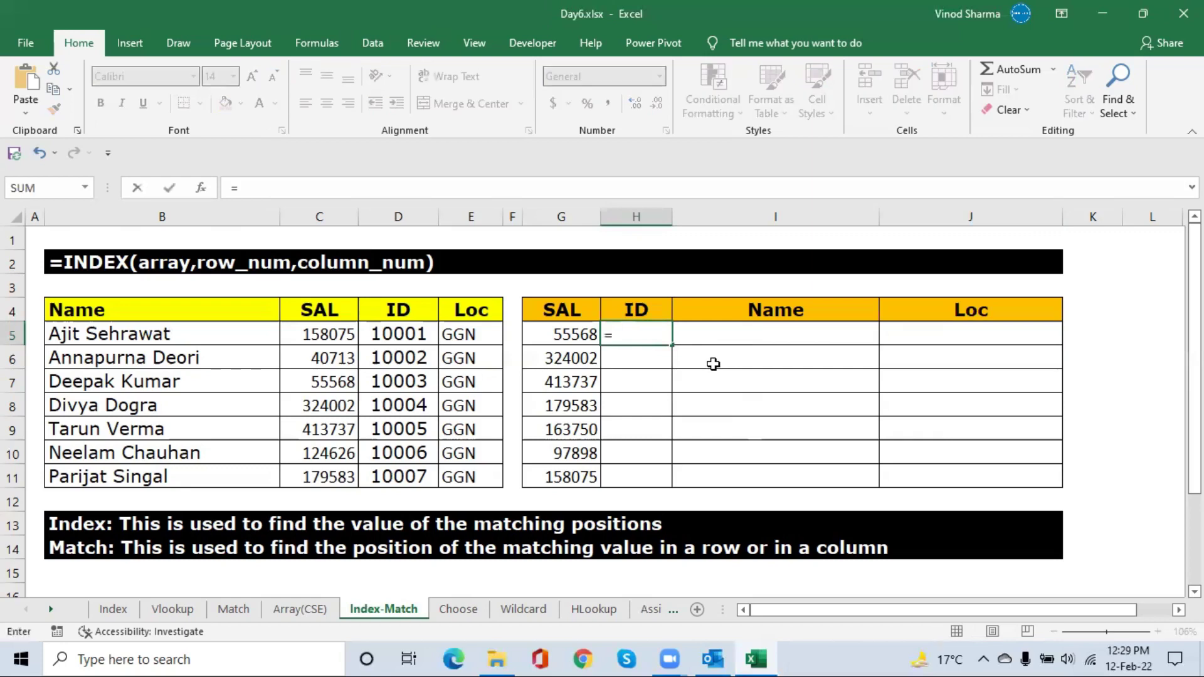
type("ind")
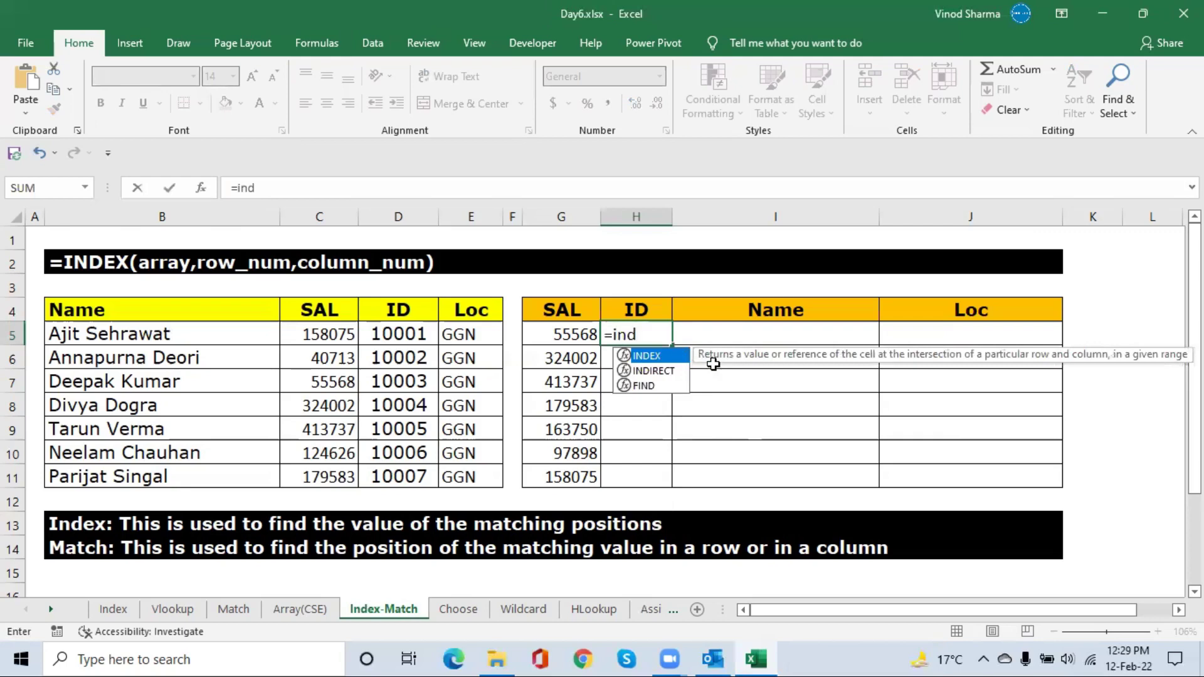
key("Tab")
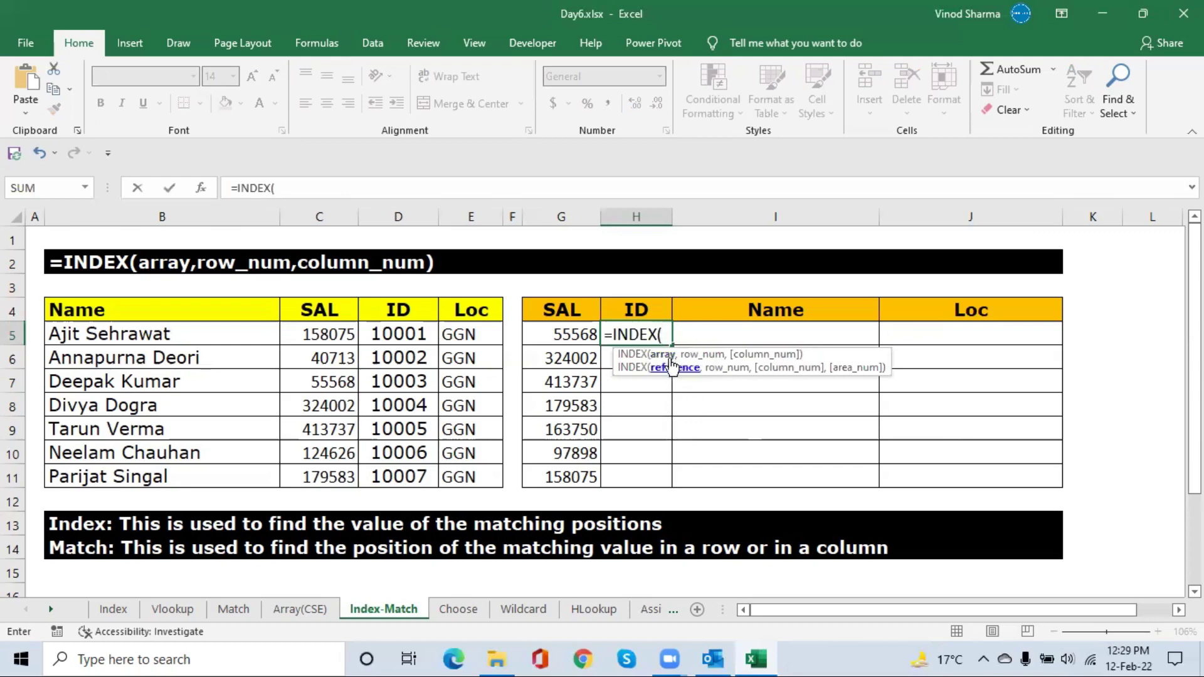
left_click(149, 324)
left_click(155, 306)
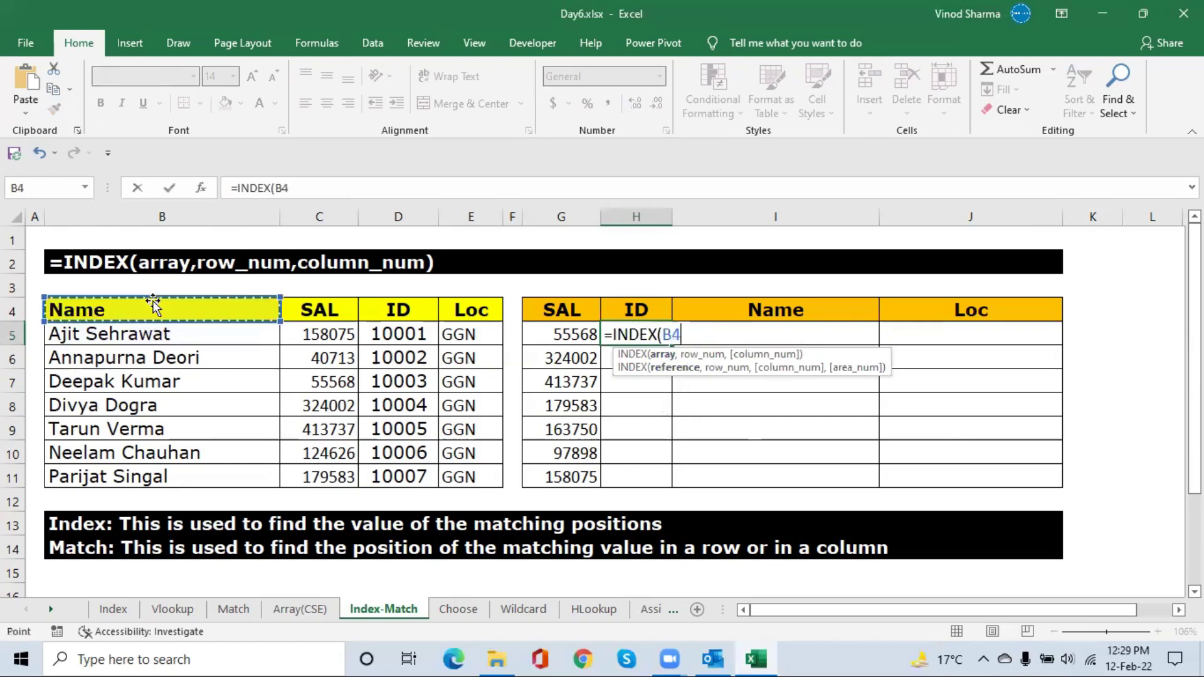
key("ctrl+shift+Right")
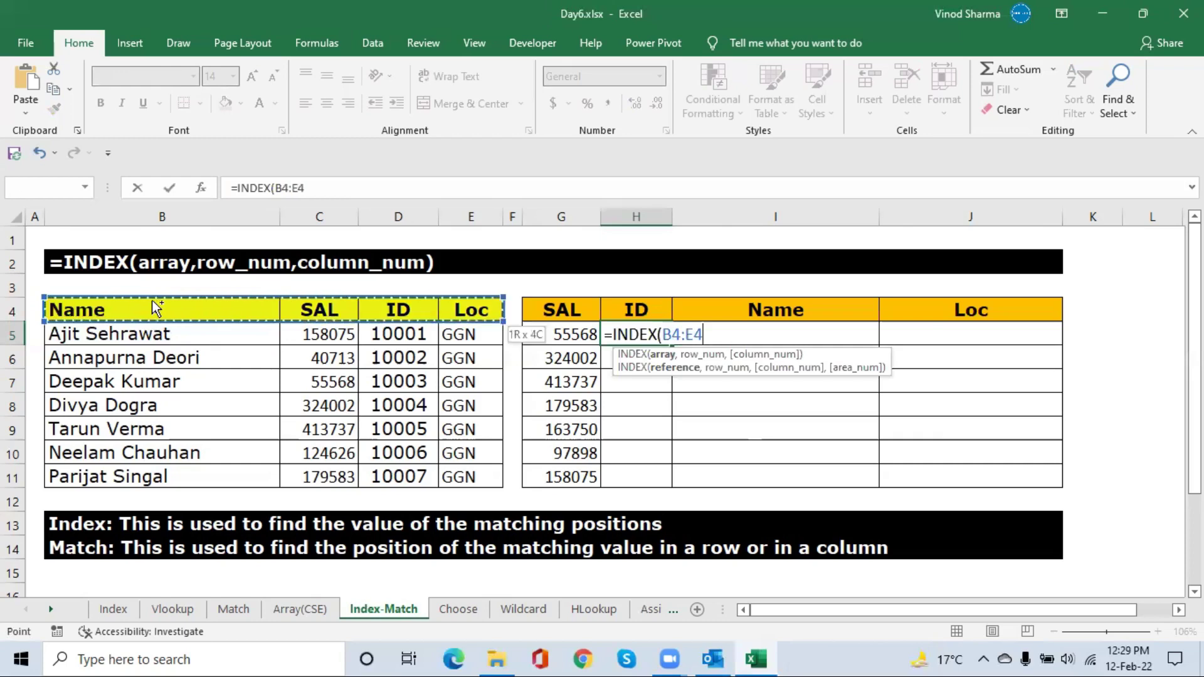
key("ctrl+shift+Down")
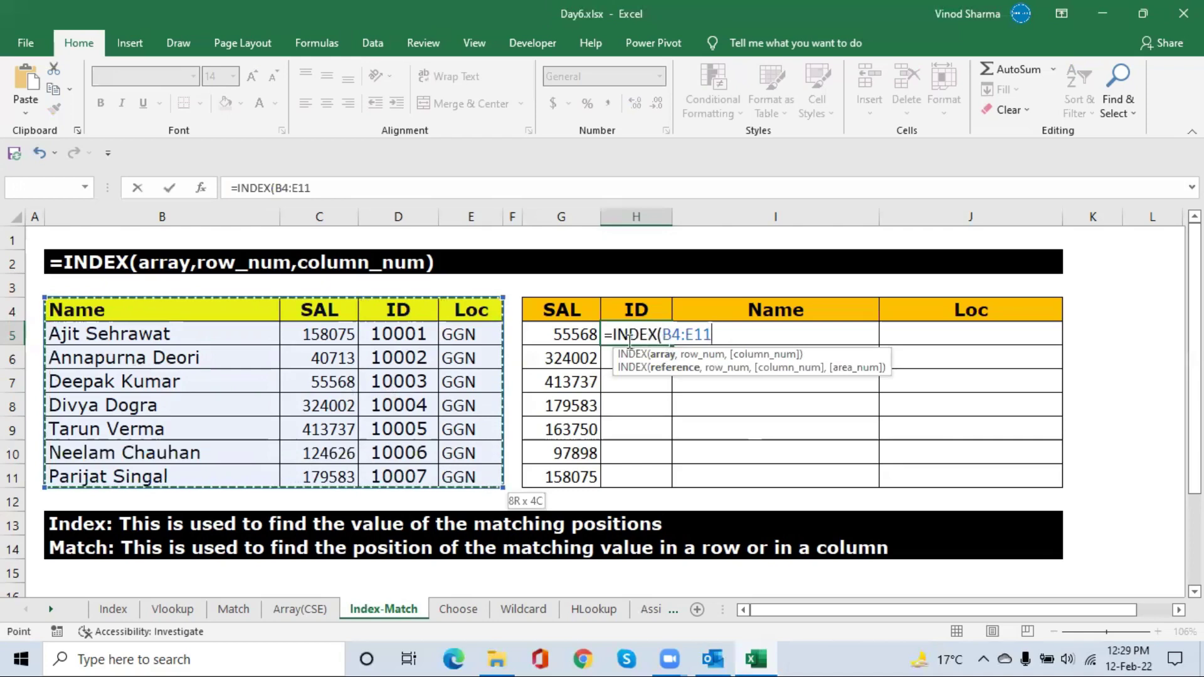
mouse_move(708, 656)
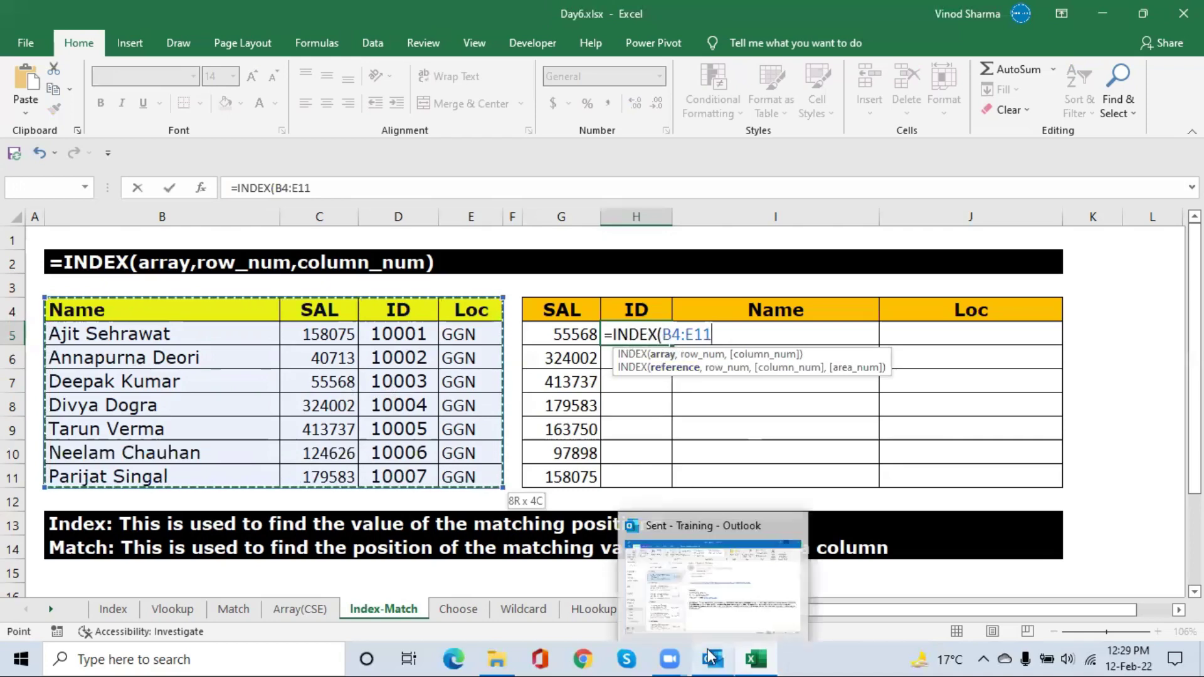
key("F4")
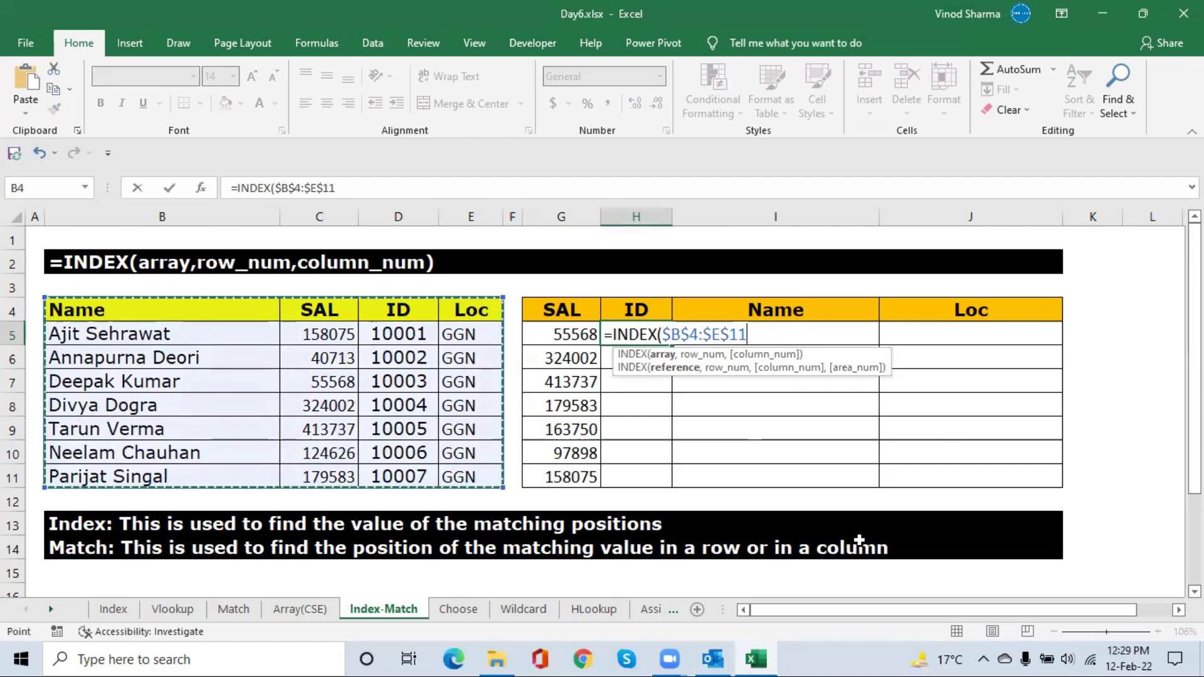
type(",")
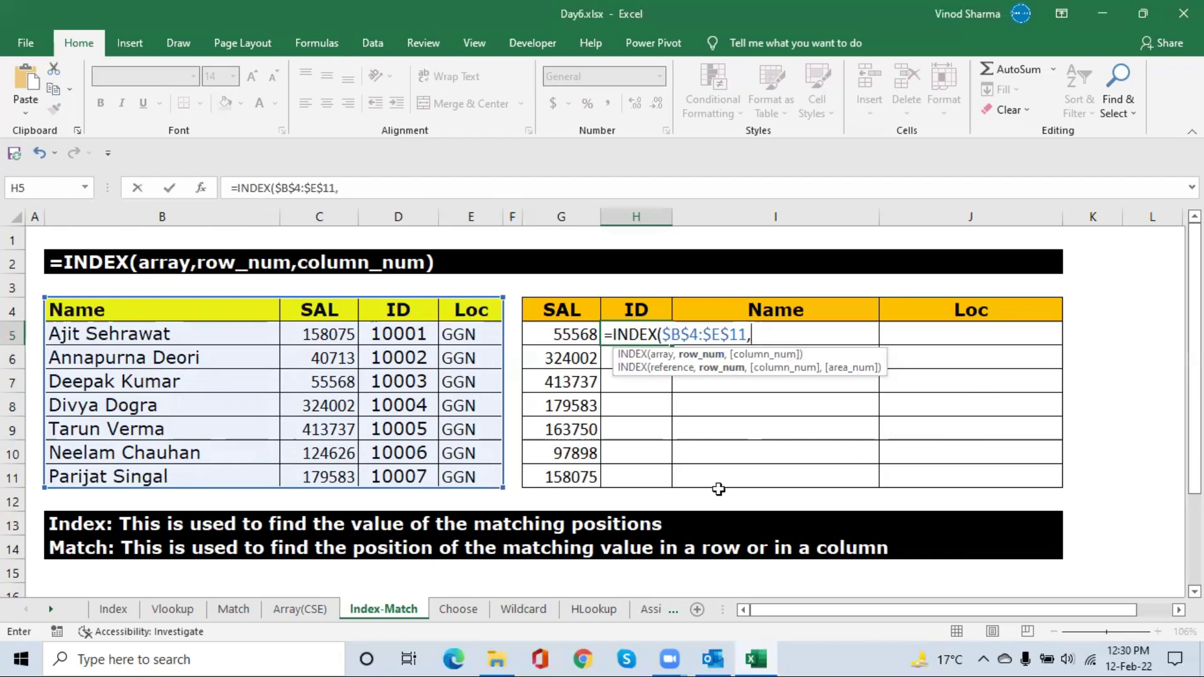
- Complete the INDEX formula in H5 with row number 3 and column number 2
type("2")
key("BackSpace")
type("1")
key("BackSpace")
left_click(775, 334)
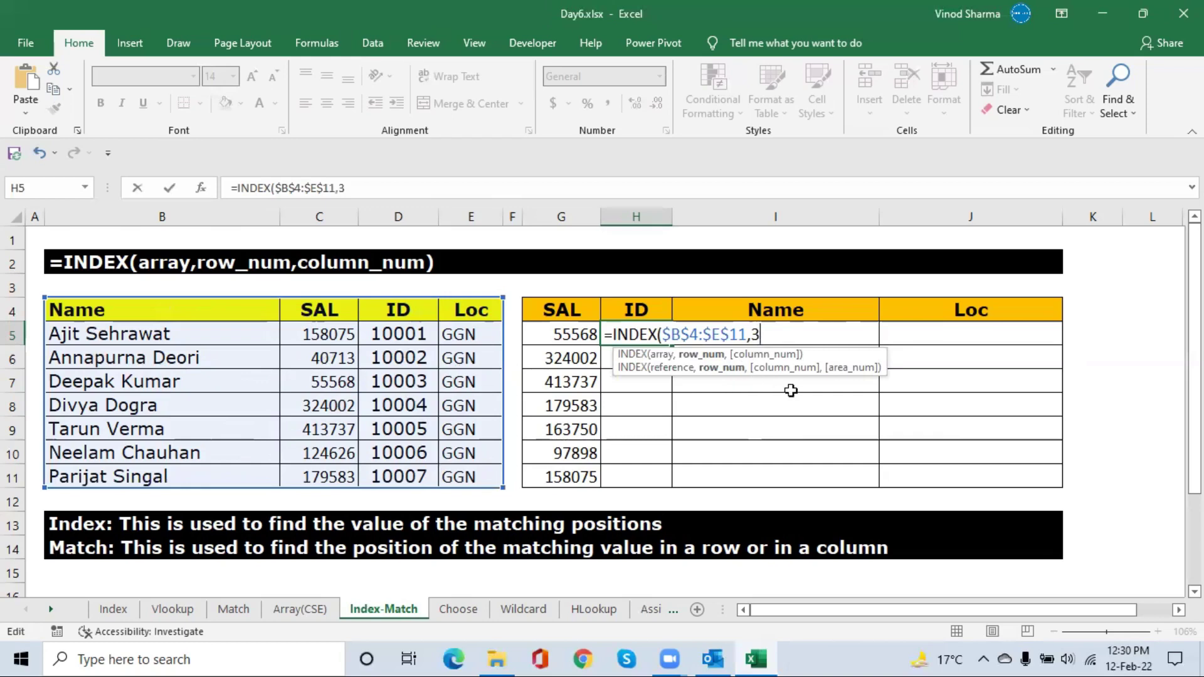
type(",2")
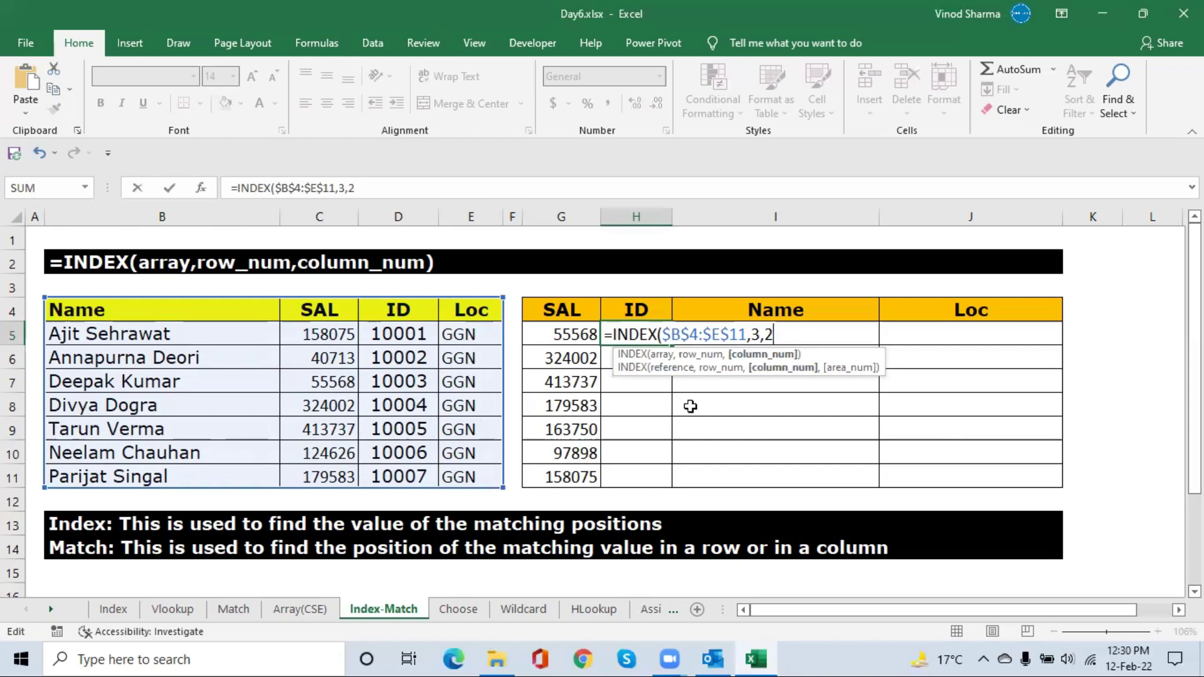
type(")")
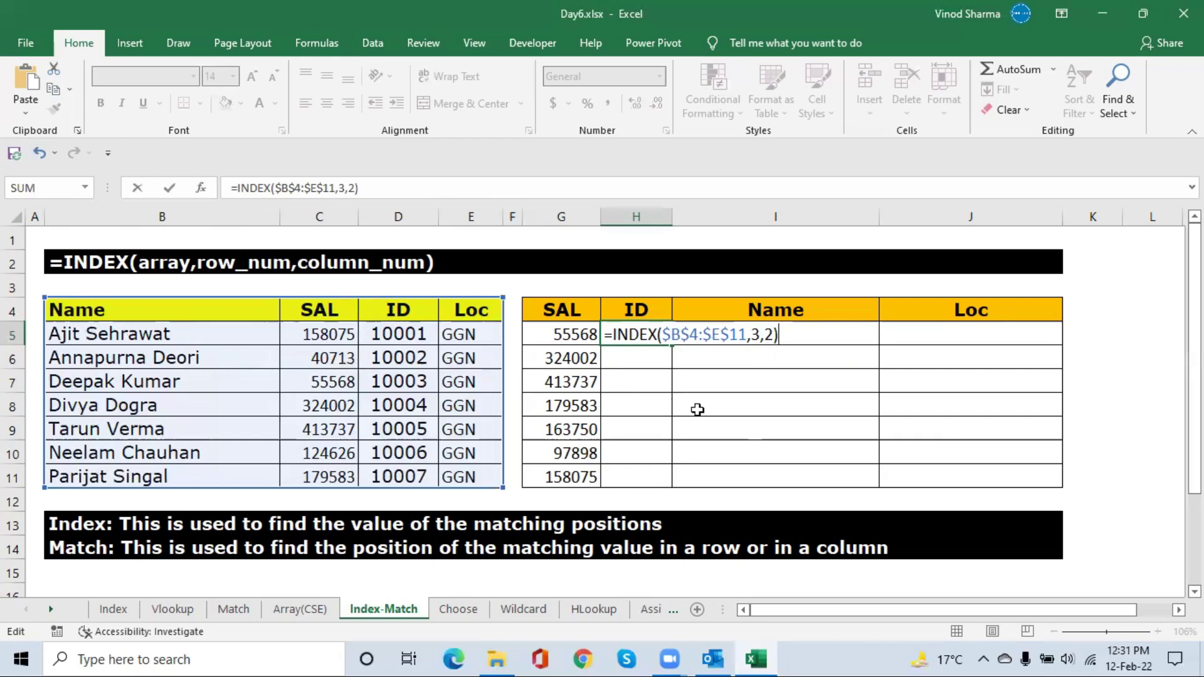
key("Return")
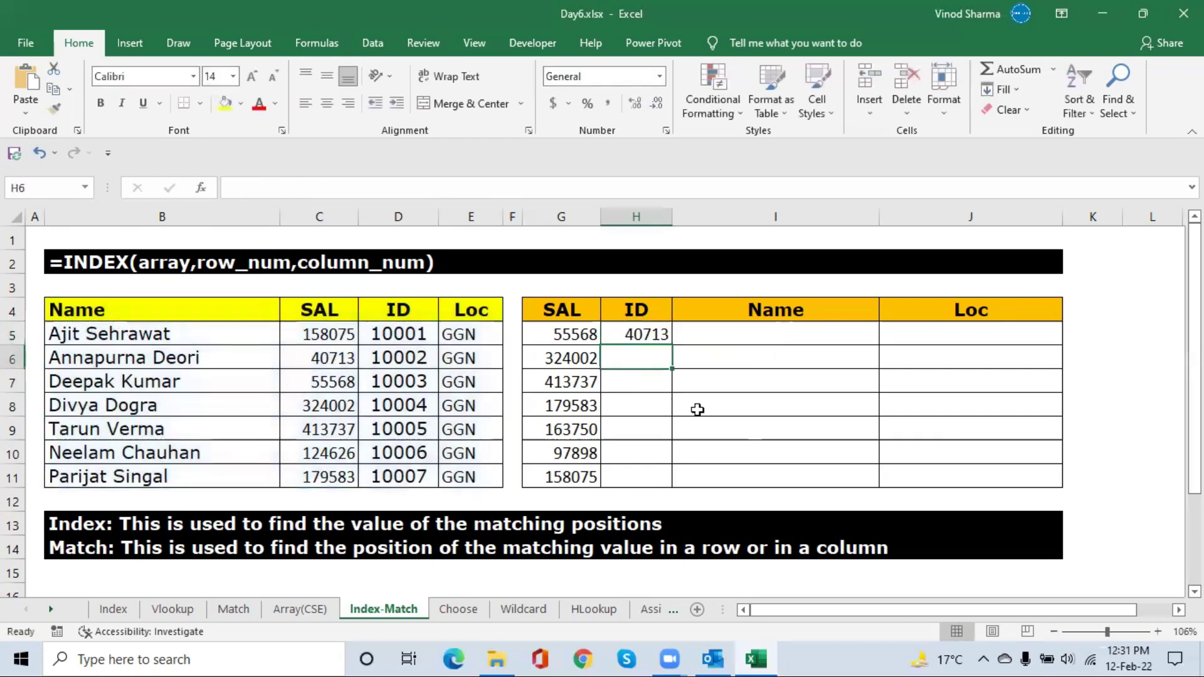
- Change the row number in the INDEX formula in H5 to 2
left_click(644, 337)
key("F2")
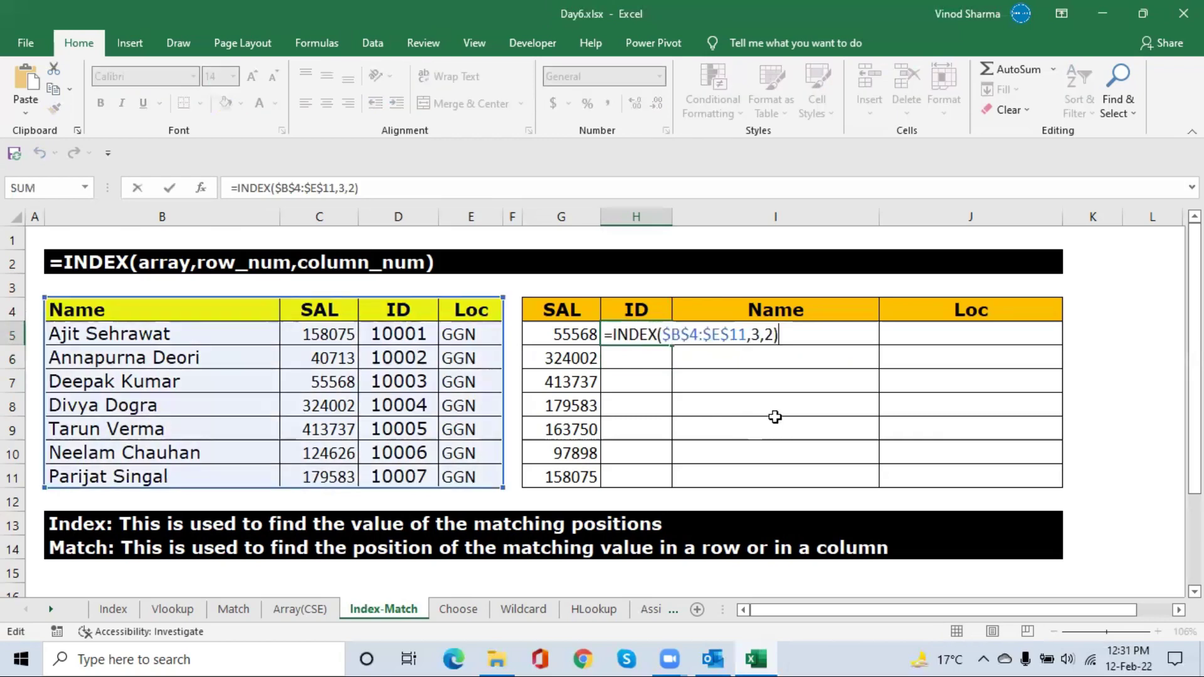
left_click(764, 334)
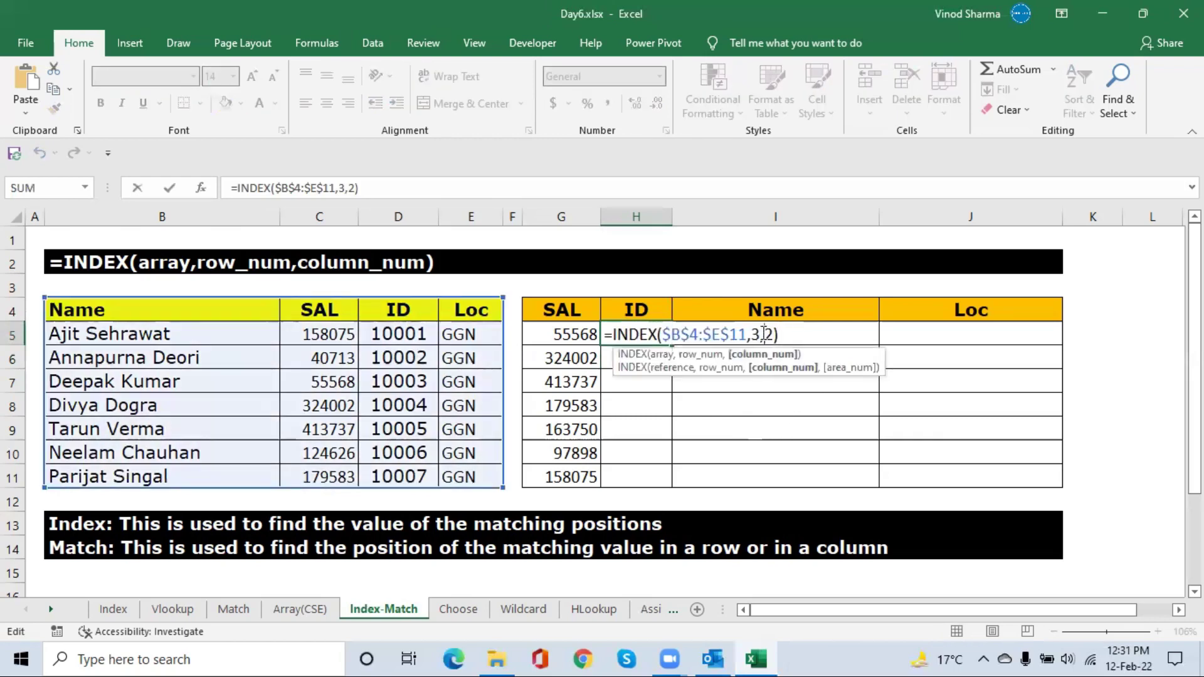
key("Left")
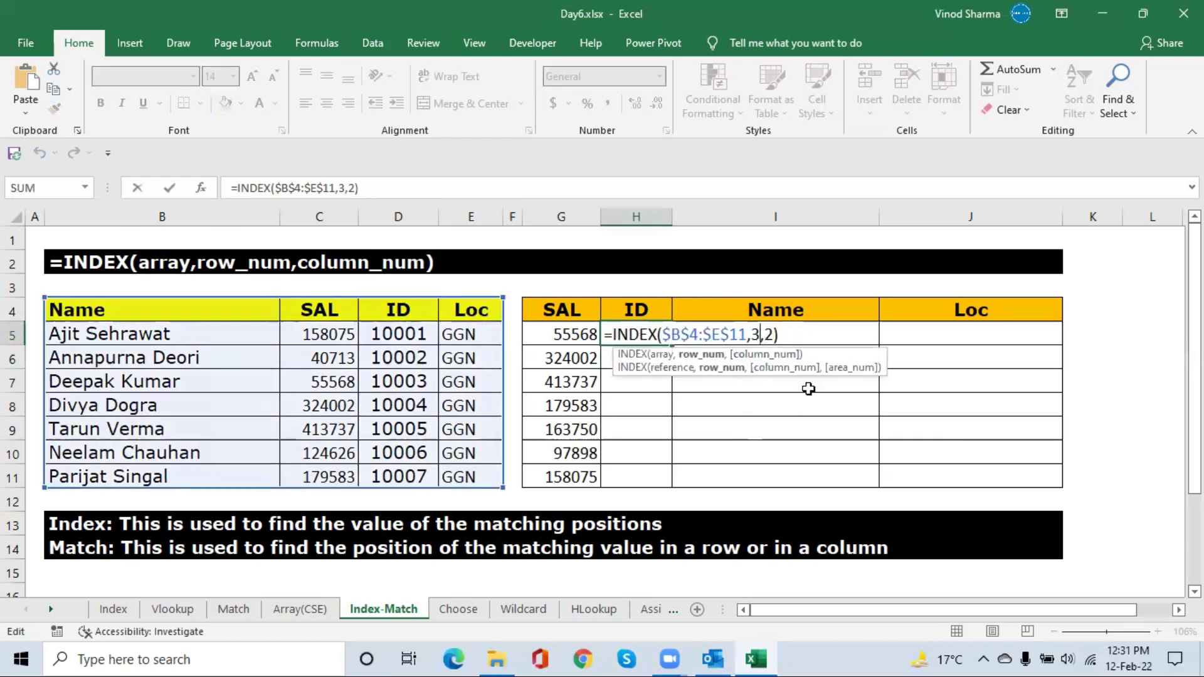
key("BackSpace")
type("2")
key("Return")
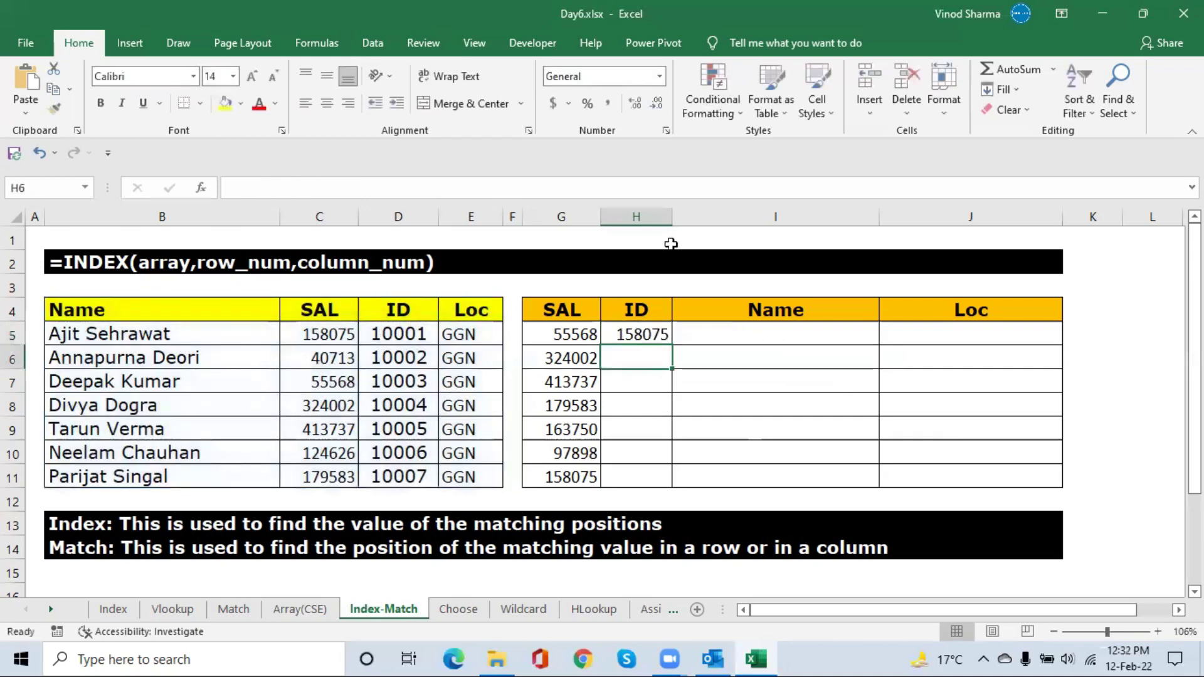
- Change the column number in the INDEX formula in H5 to 1
left_click(636, 333)
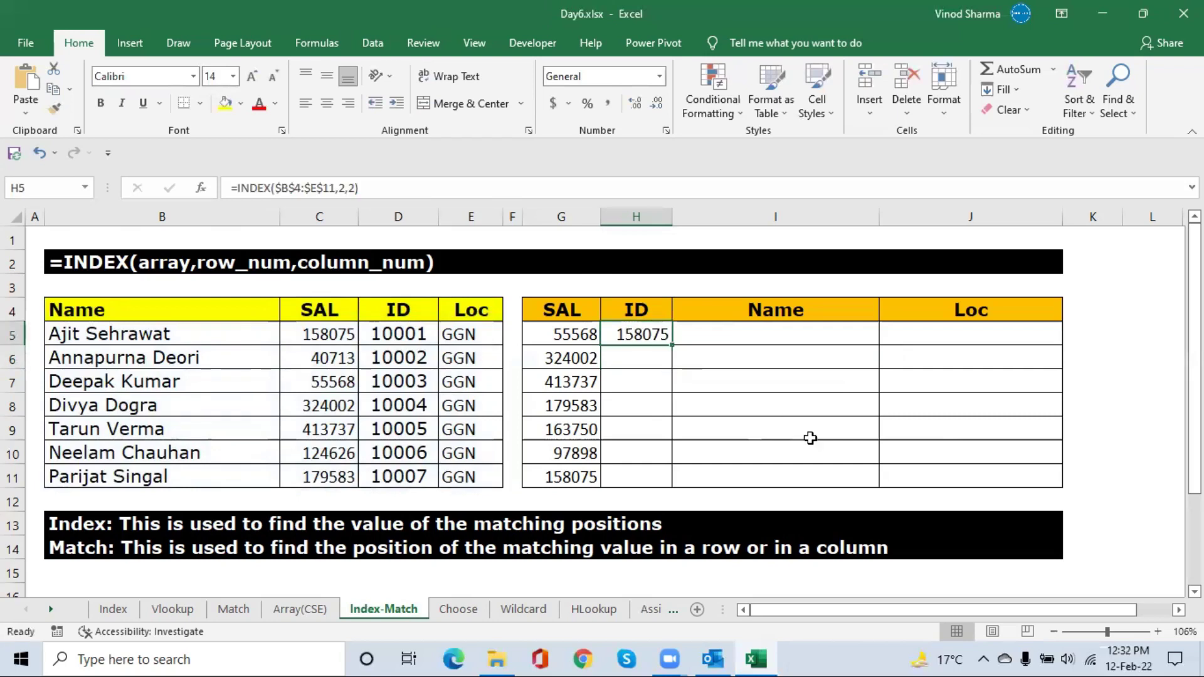
key("F2")
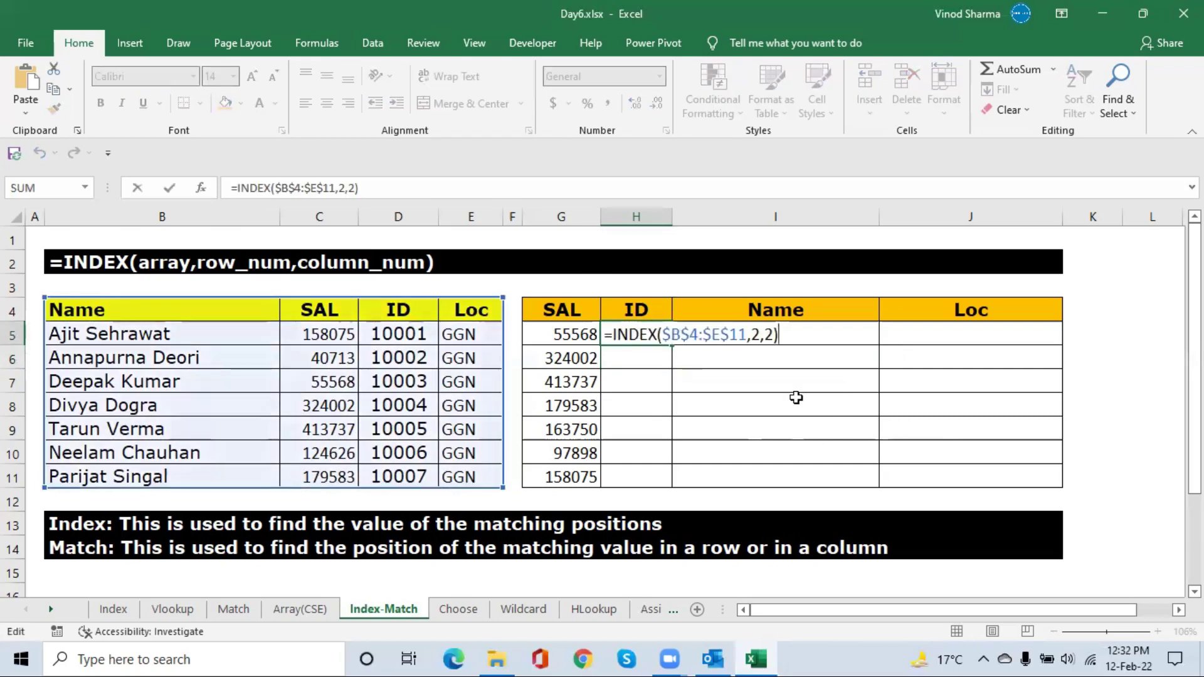
left_click(775, 334)
key("BackSpace")
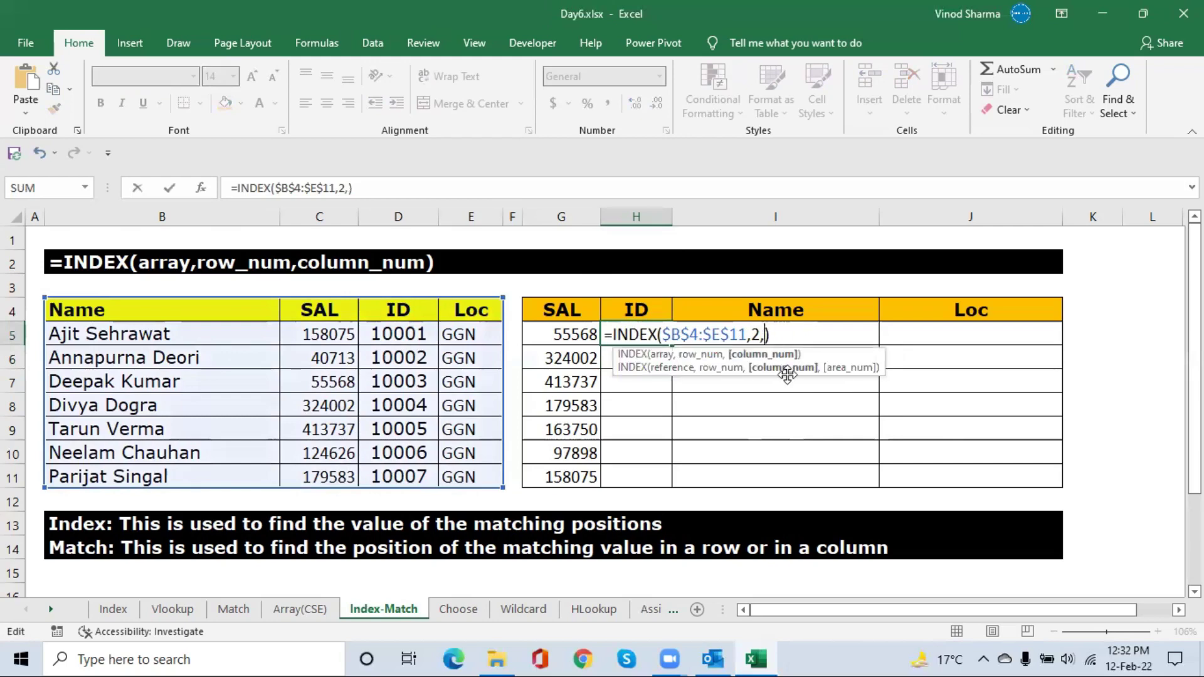
type("1")
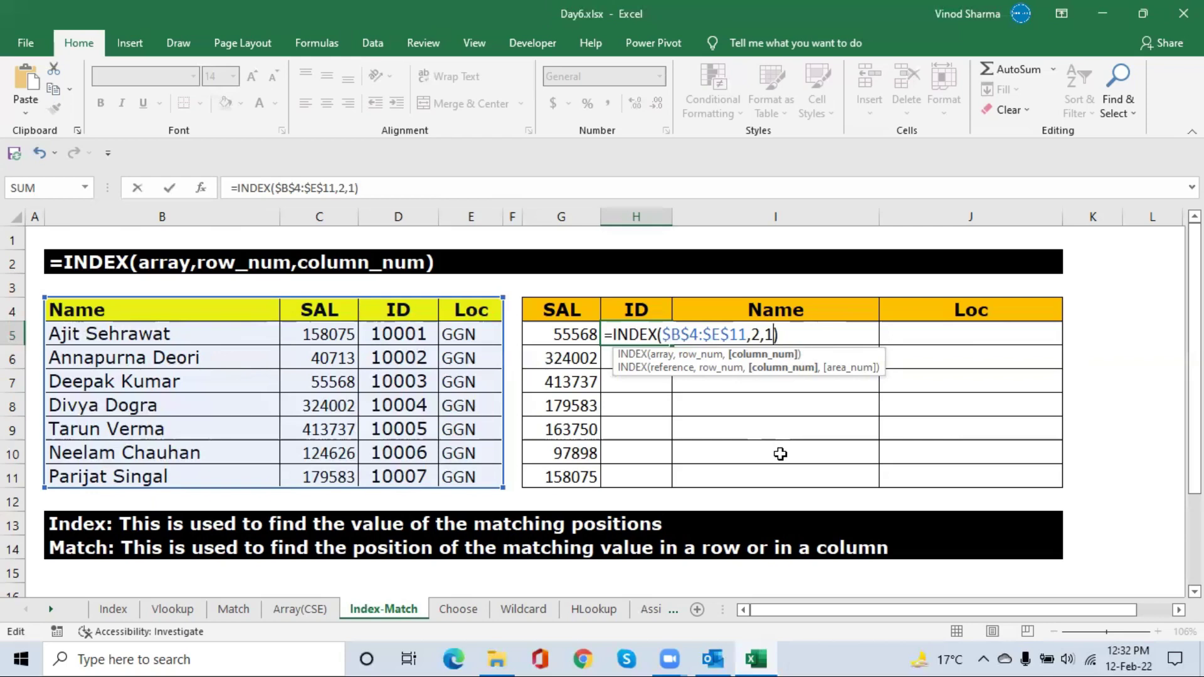
key("Return")
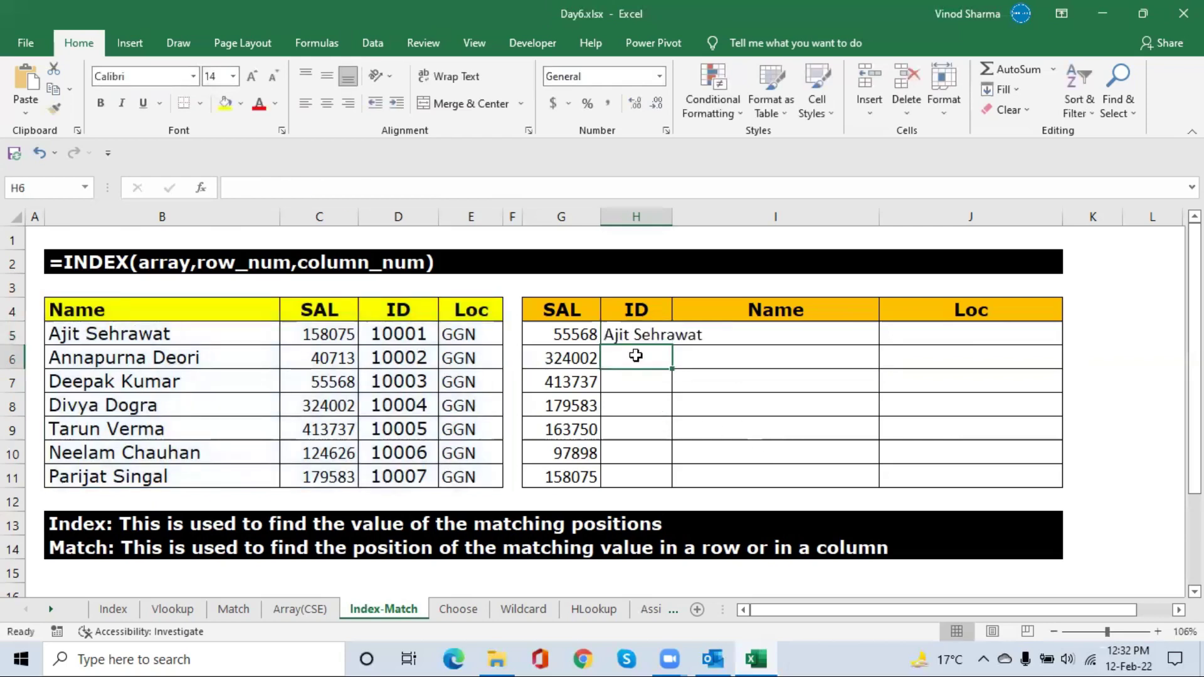
- Change the row number in the INDEX formula in H5 to 1
left_click(632, 334)
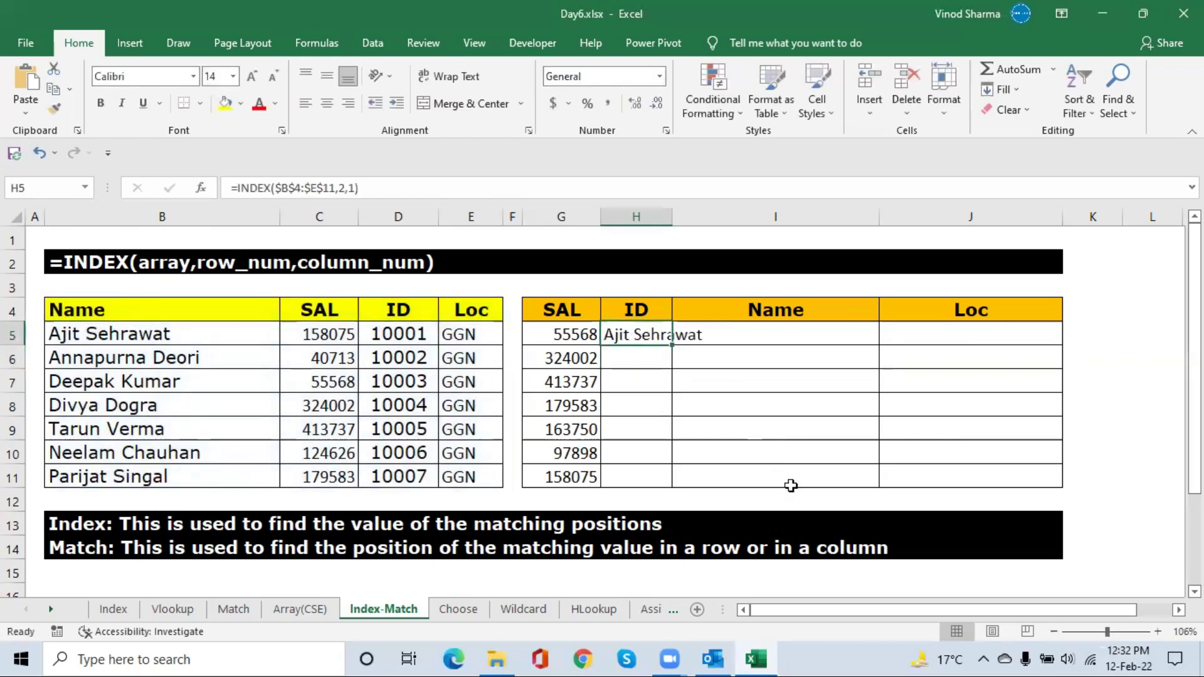
key("F2")
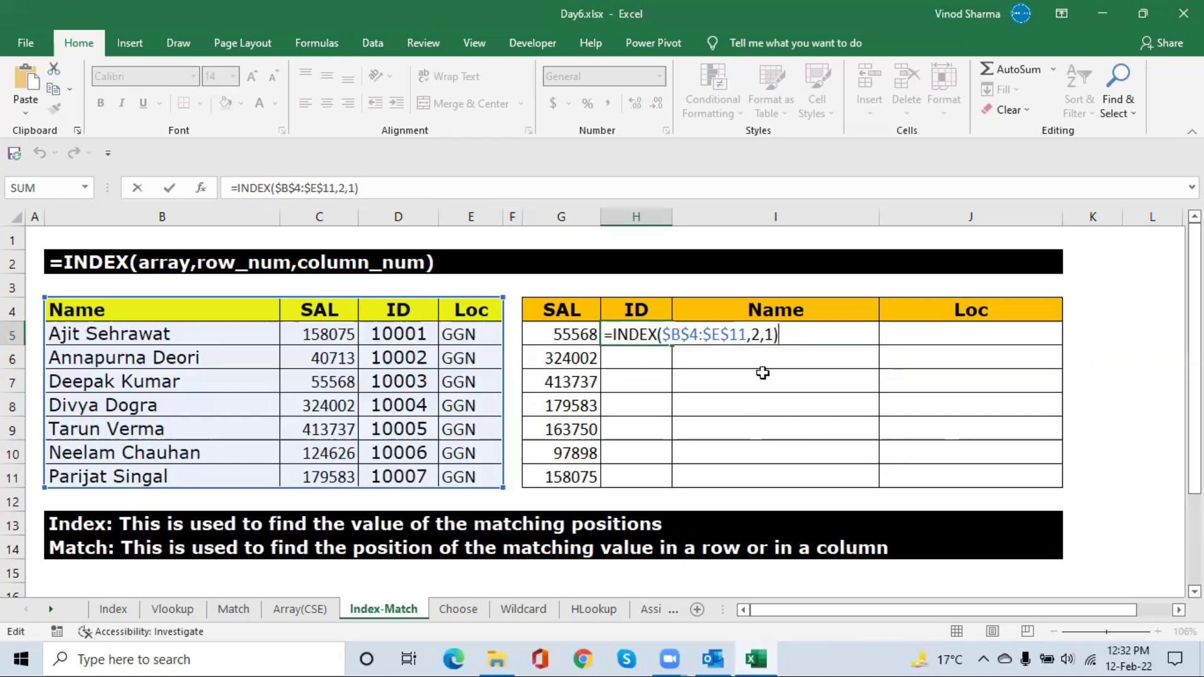
left_click(760, 334)
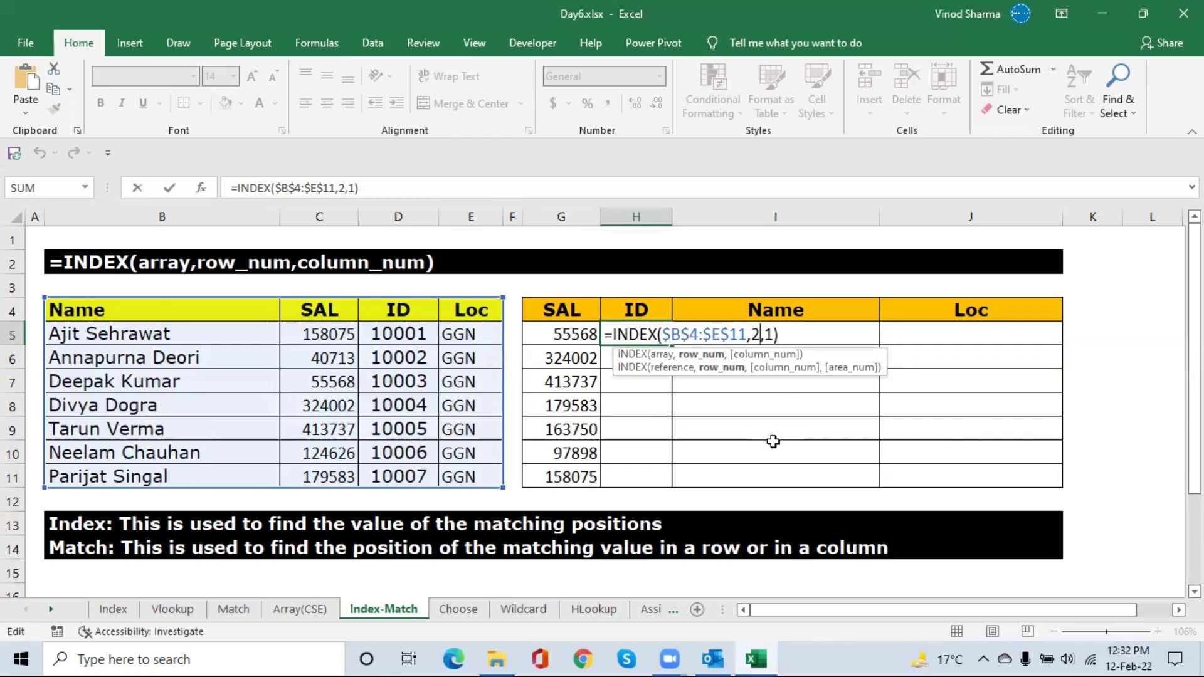
key("BackSpace")
type("1")
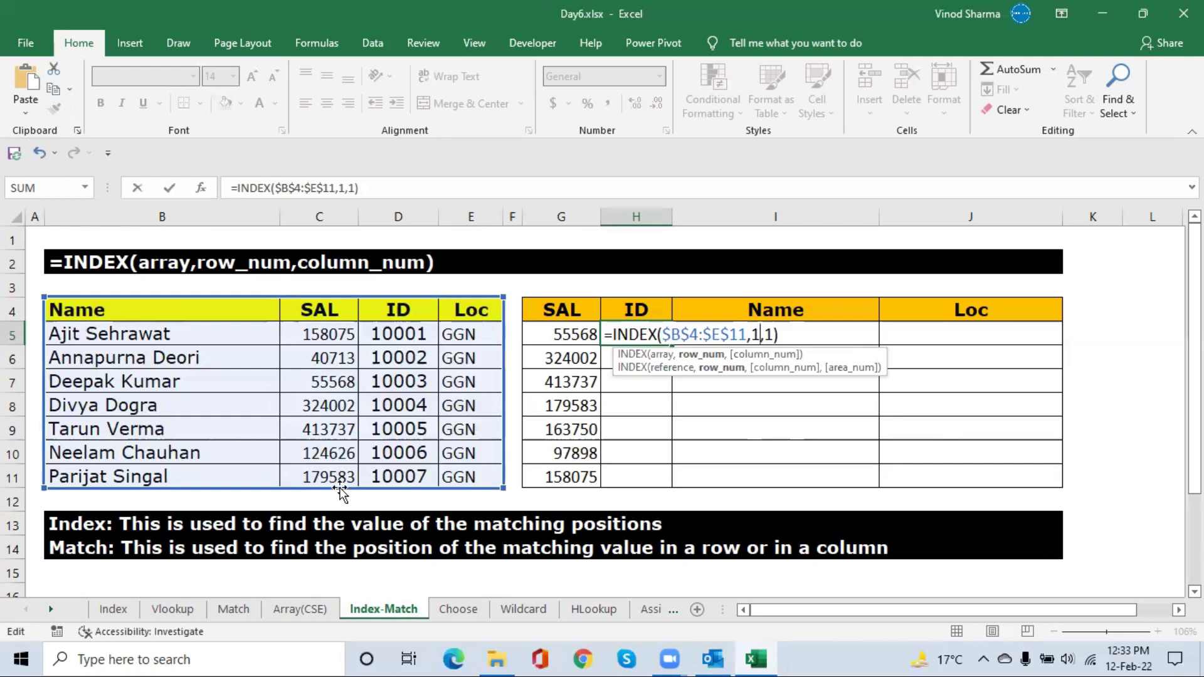
key("Return")
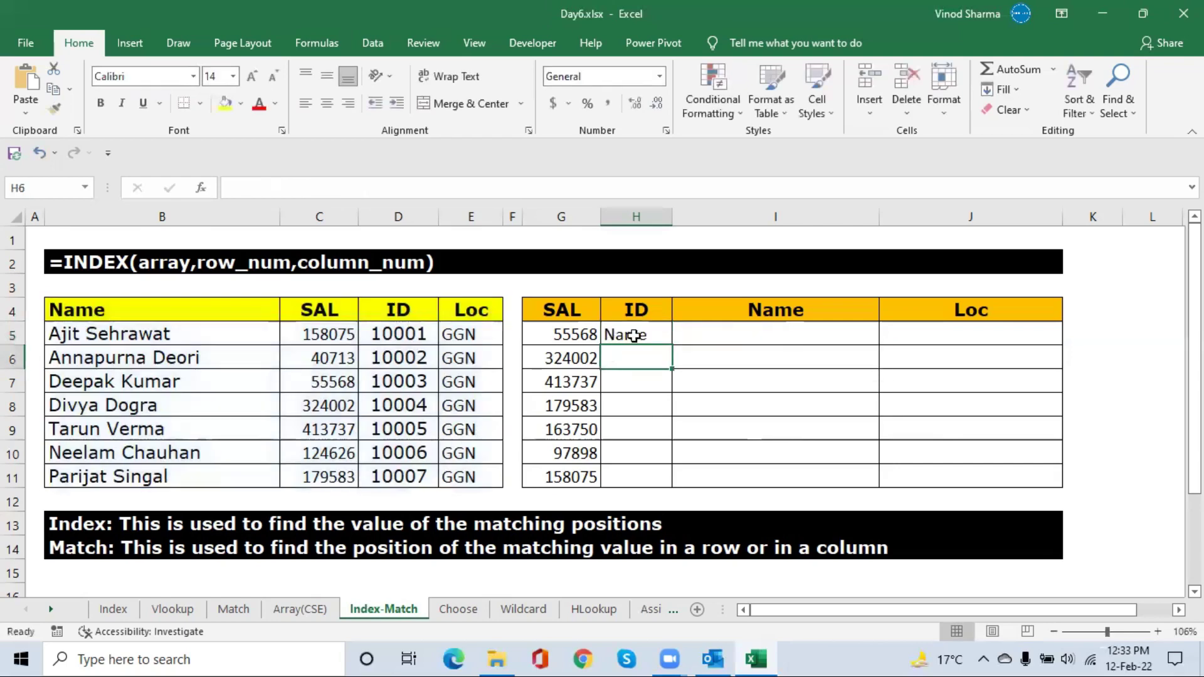
- Try row number 3 in the INDEX formula in H5 and set it back to 1
left_click(635, 336)
key("F2")
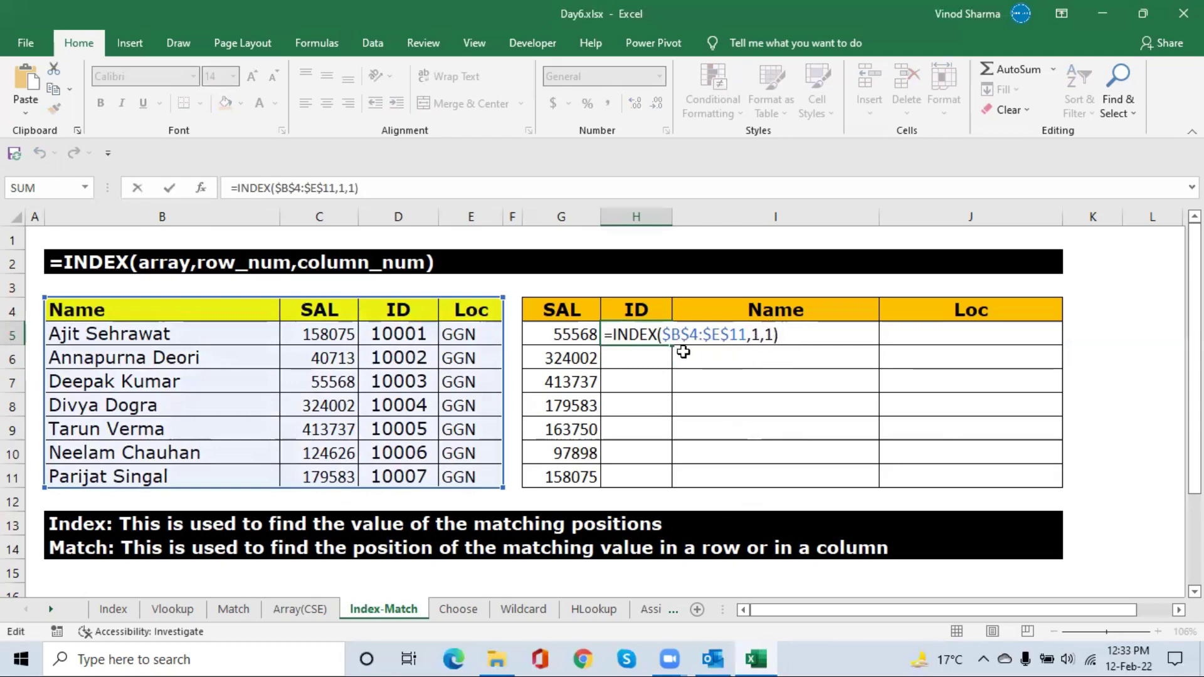
left_click(758, 339)
key("BackSpace")
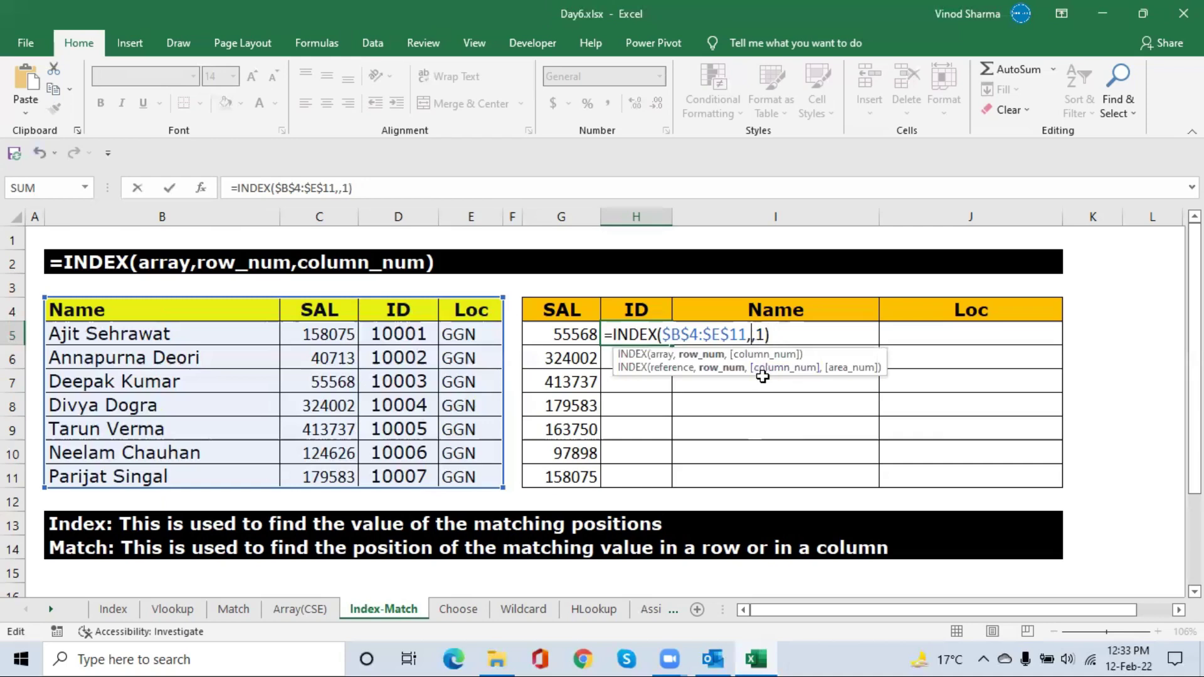
type("3")
key("BackSpace")
type("1")
key("ctrl+Return")
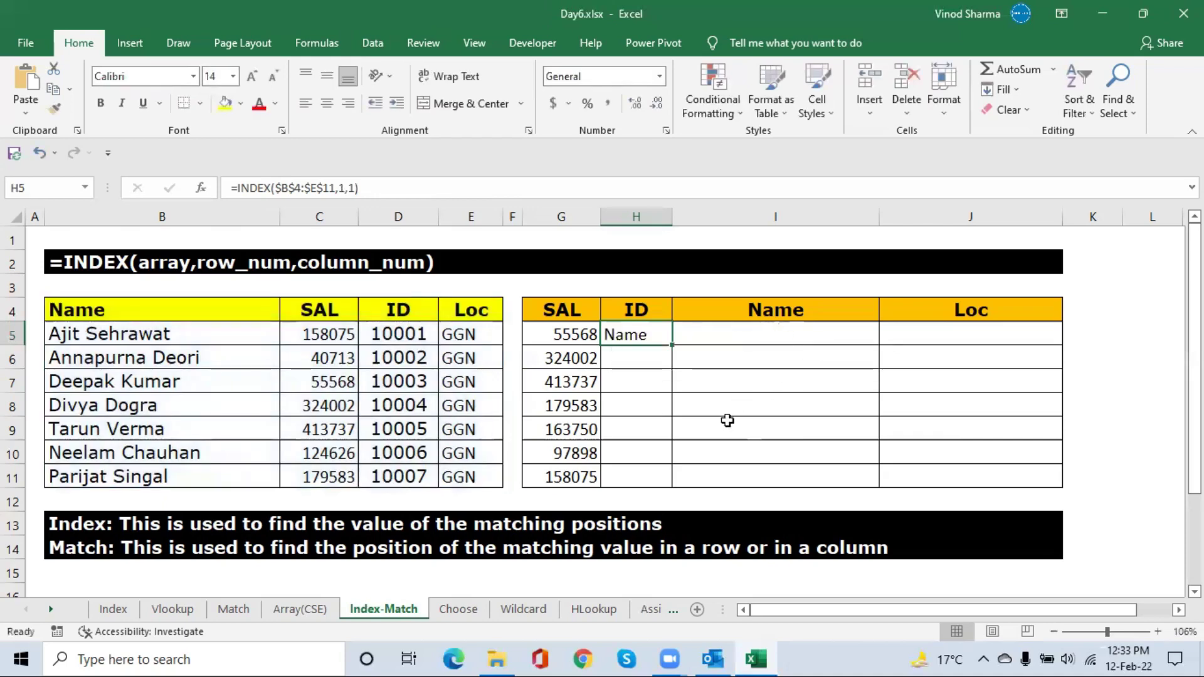
- Erase the INDEX formula in H5 and start a MATCH function in its place
key("F2")
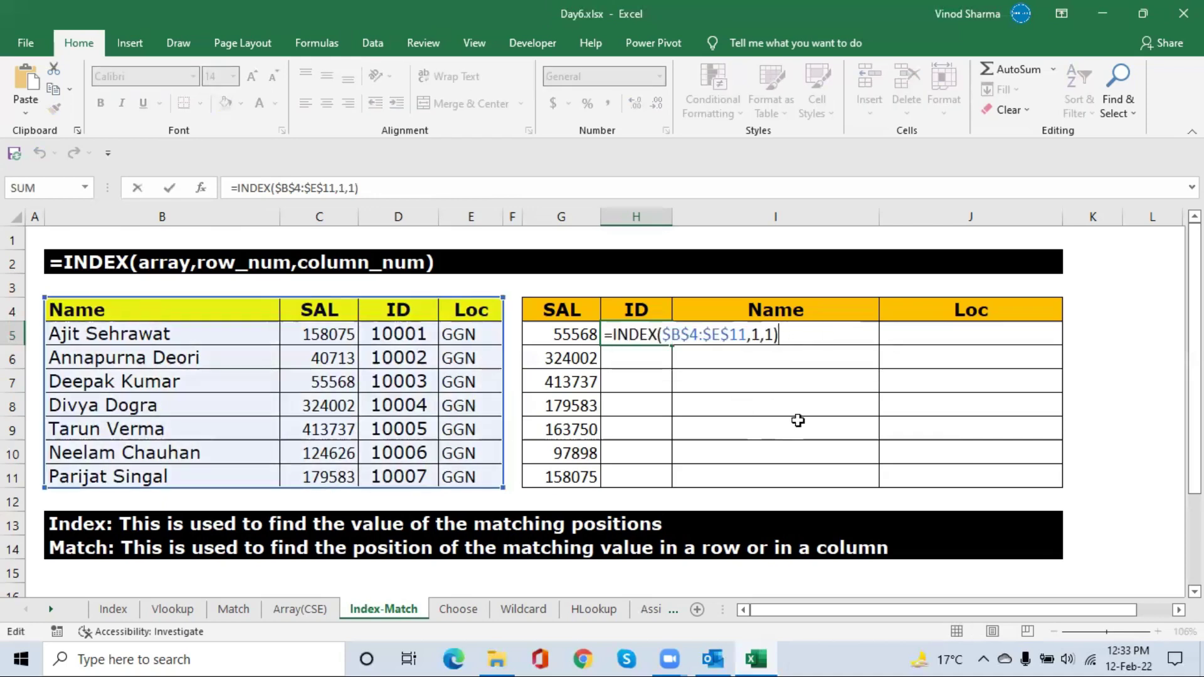
key("BackSpace")
key("BackSpace")
key("BackSpace")
key("BackSpace")
key("BackSpace")
key("BackSpace")
key("BackSpace")
key("BackSpace")
key("BackSpace")
key("BackSpace")
key("BackSpace")
key("BackSpace")
key("BackSpace")
key("BackSpace")
key("BackSpace")
key("BackSpace")
key("BackSpace")
key("BackSpace")
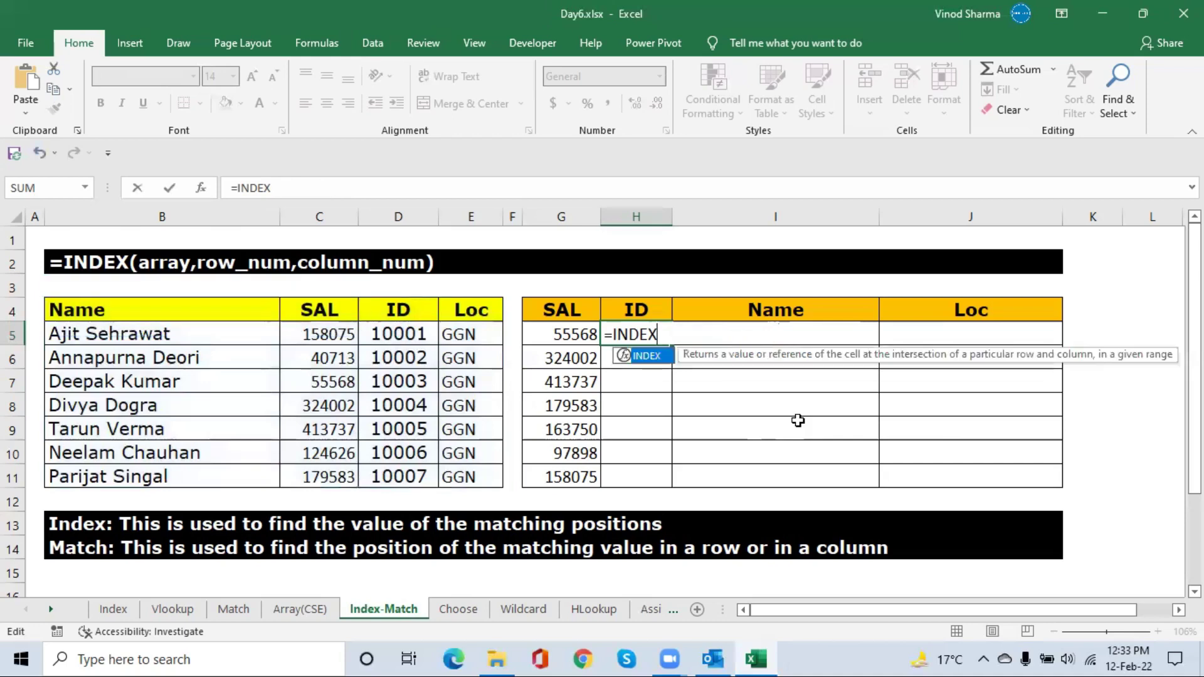
key("BackSpace")
key("BackSpace")
key("BackSpace")
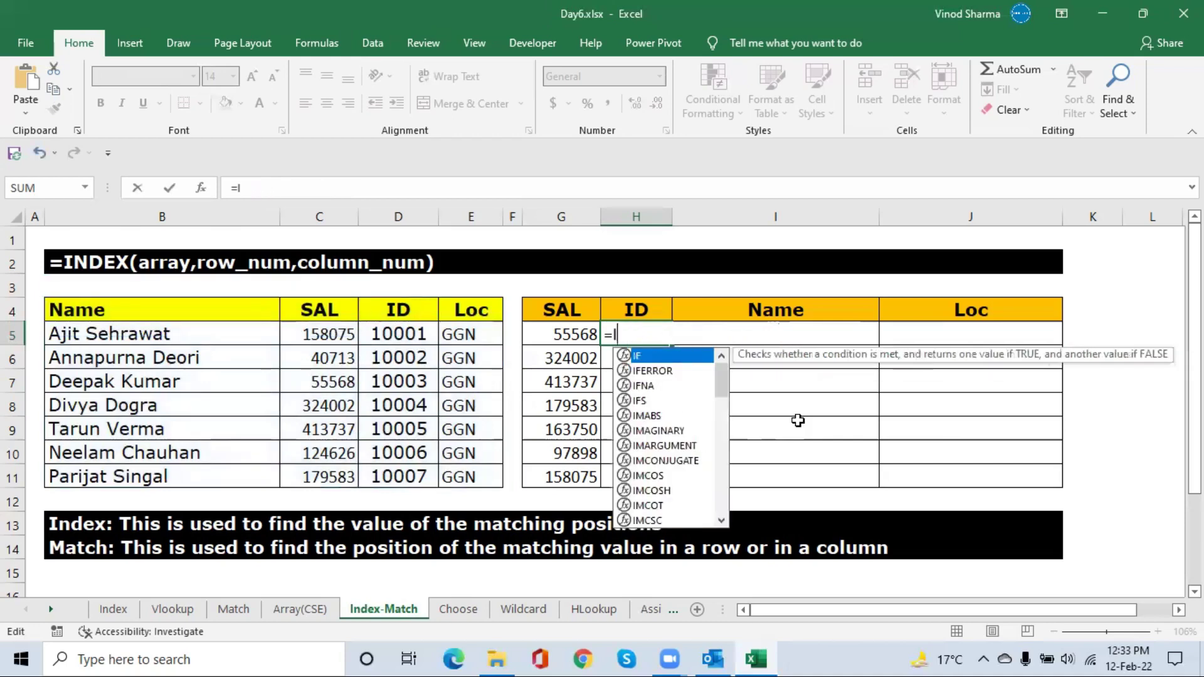
type("mat")
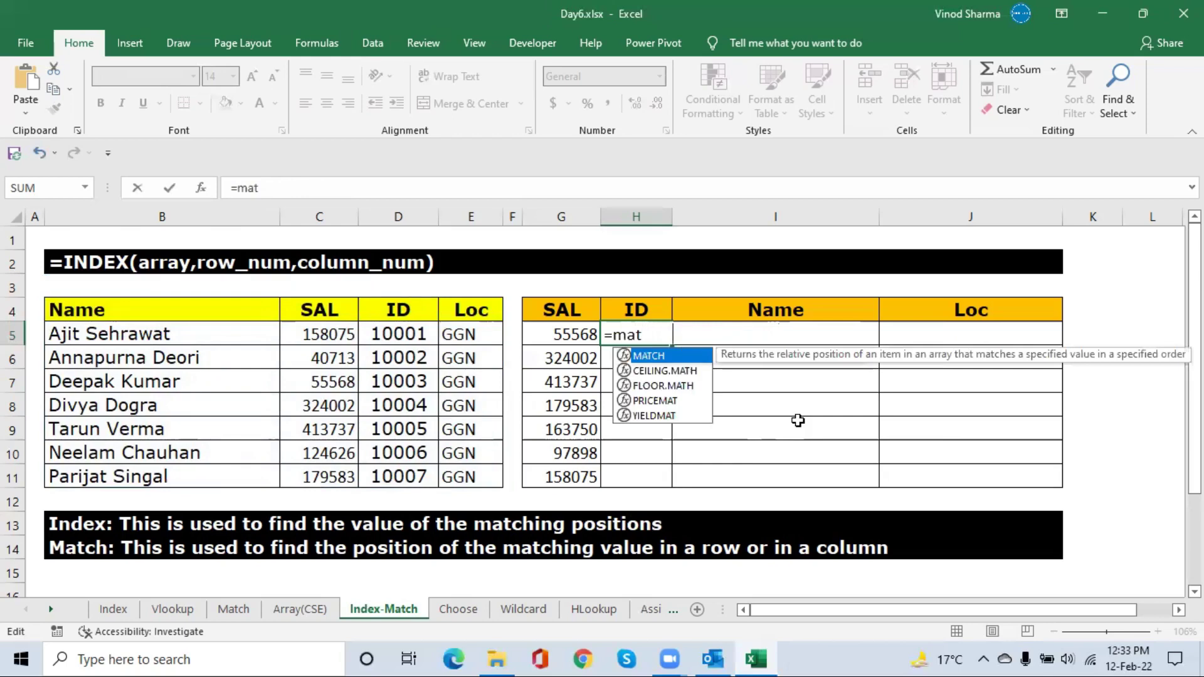
key("Tab")
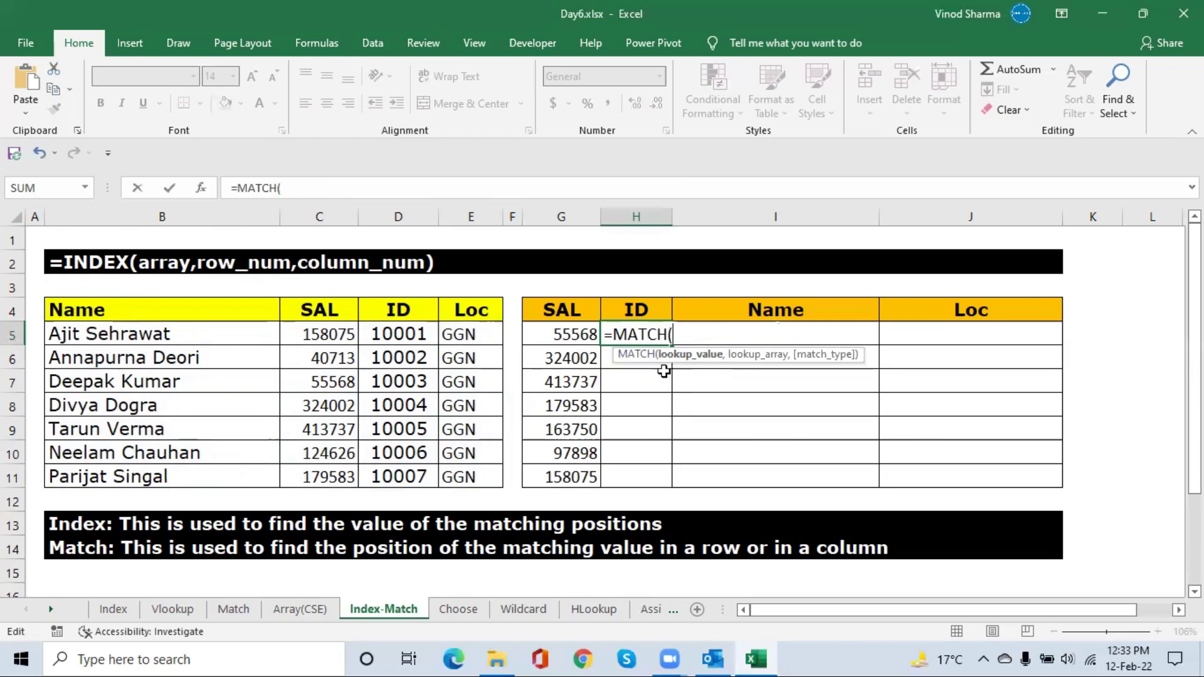
- Complete the MATCH formula in H5 with lookup value G5, absolute lookup array $C$4:$C$11 and match type 0
left_click(556, 333)
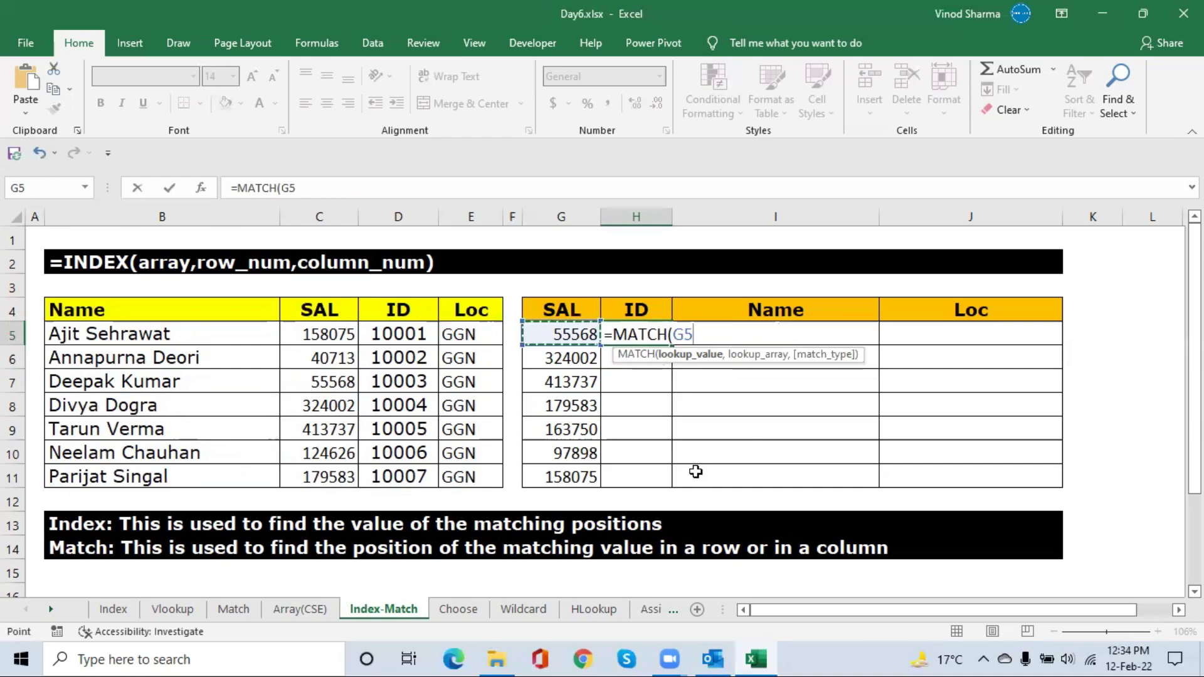
type(",")
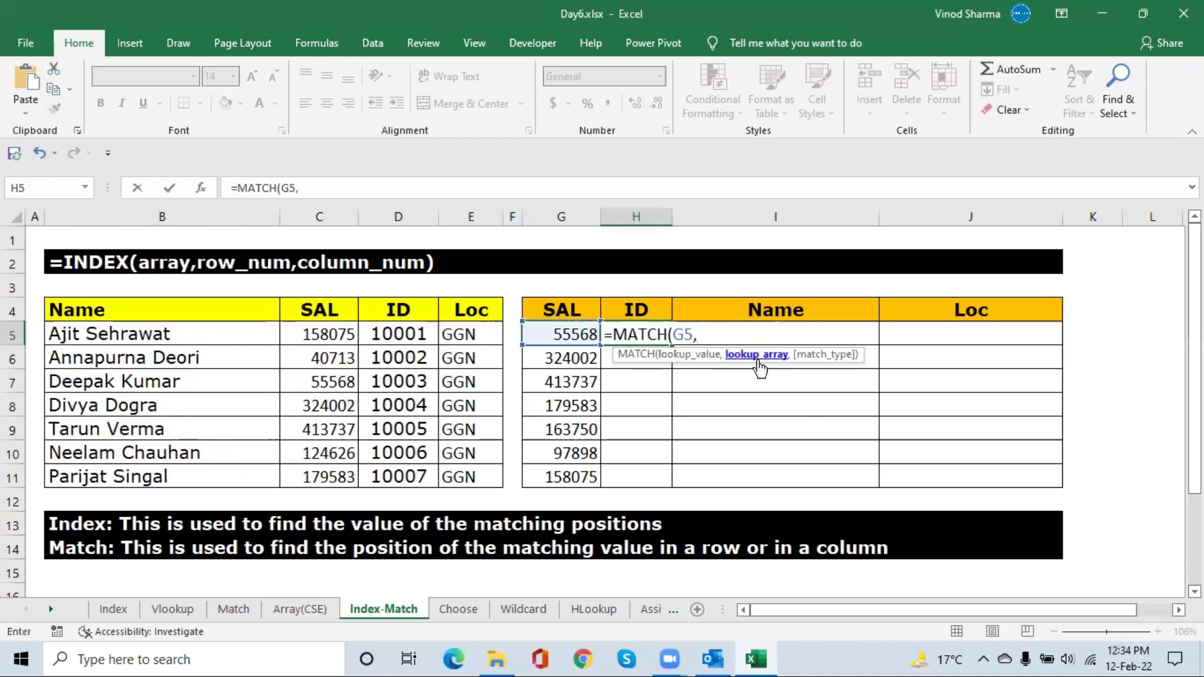
left_click(323, 329)
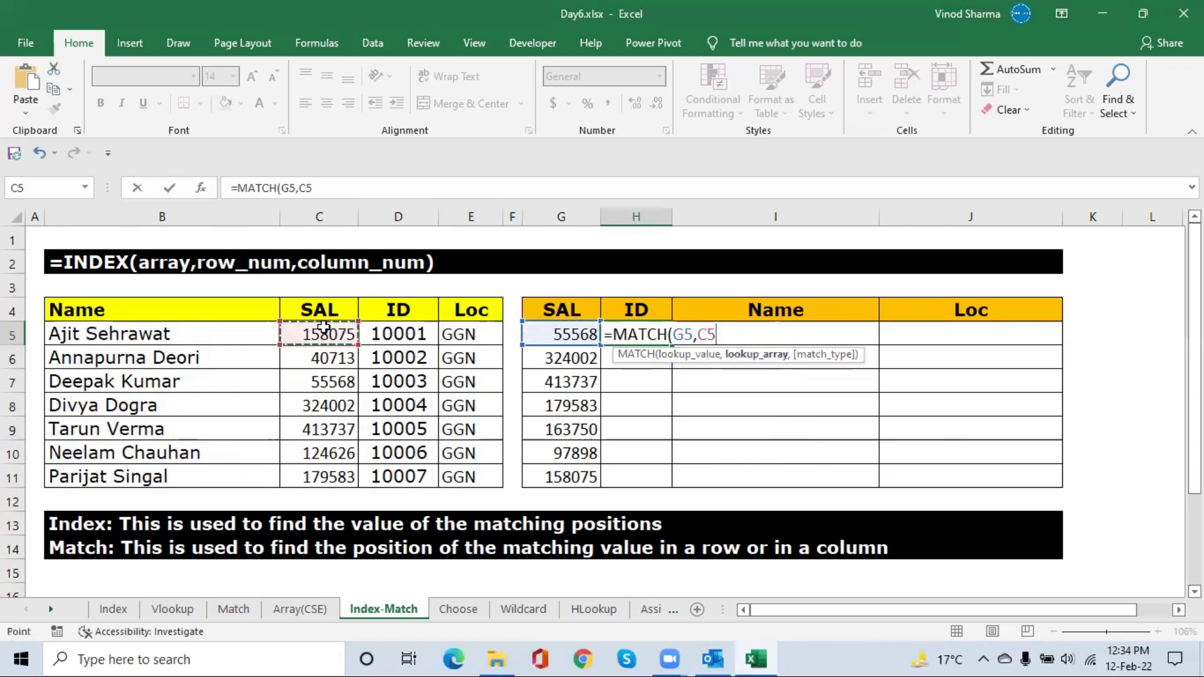
key("Up")
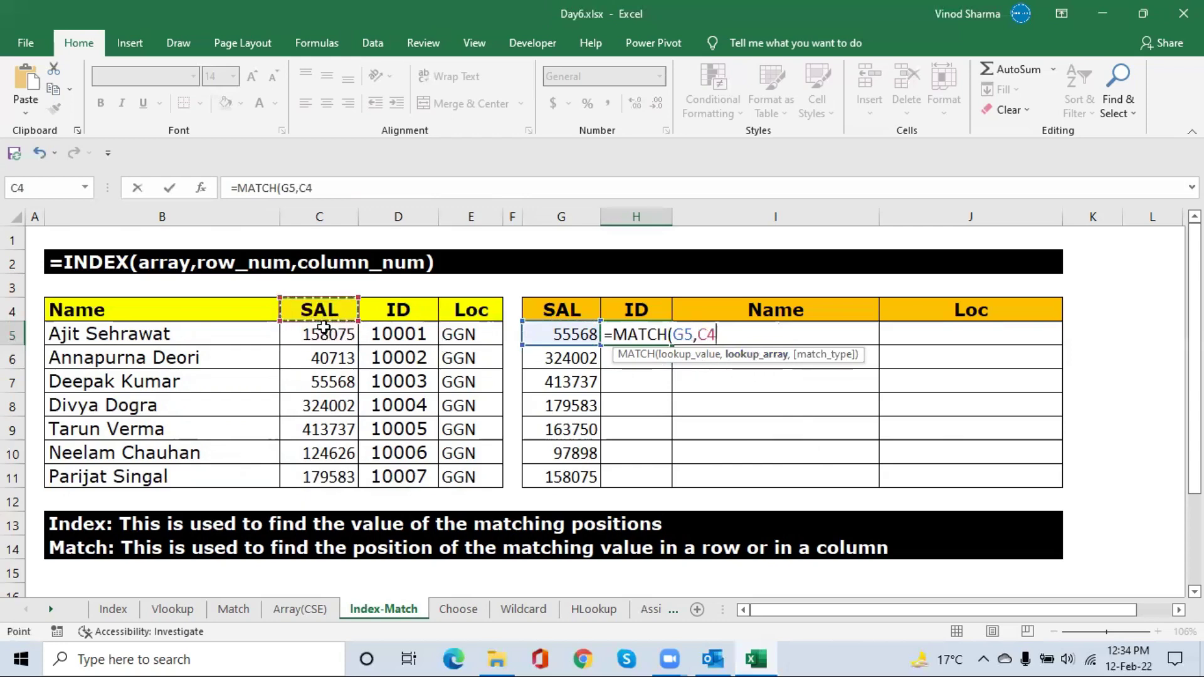
key("ctrl+shift+Down")
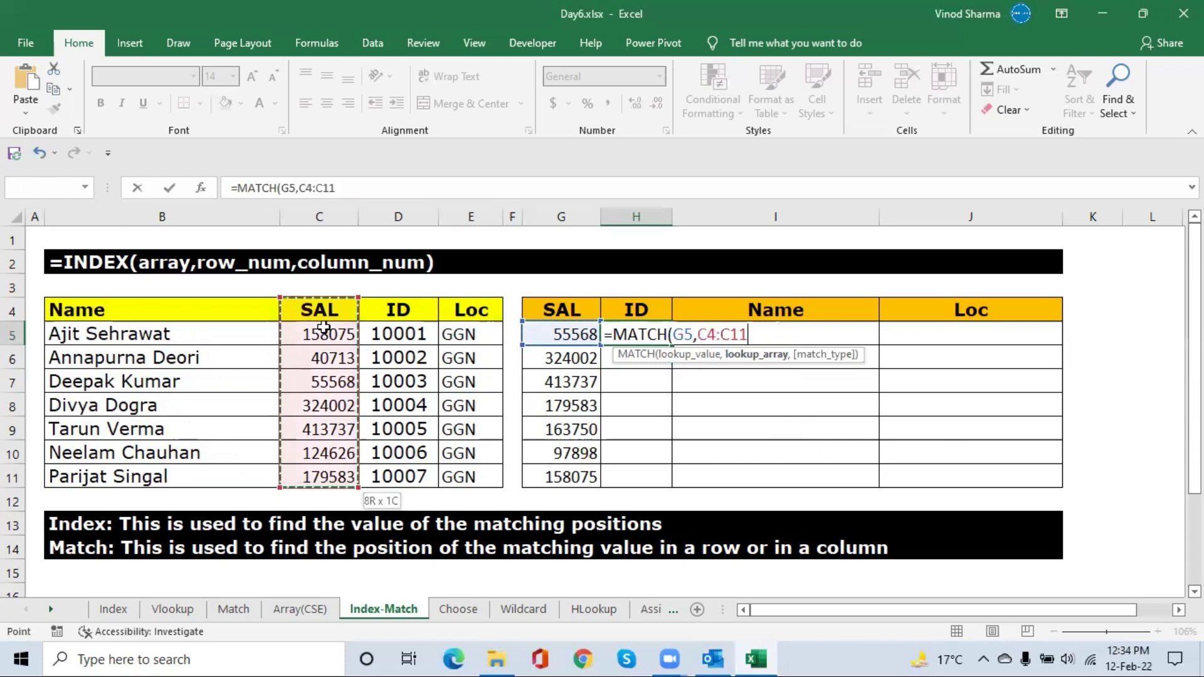
key("F4")
type(",")
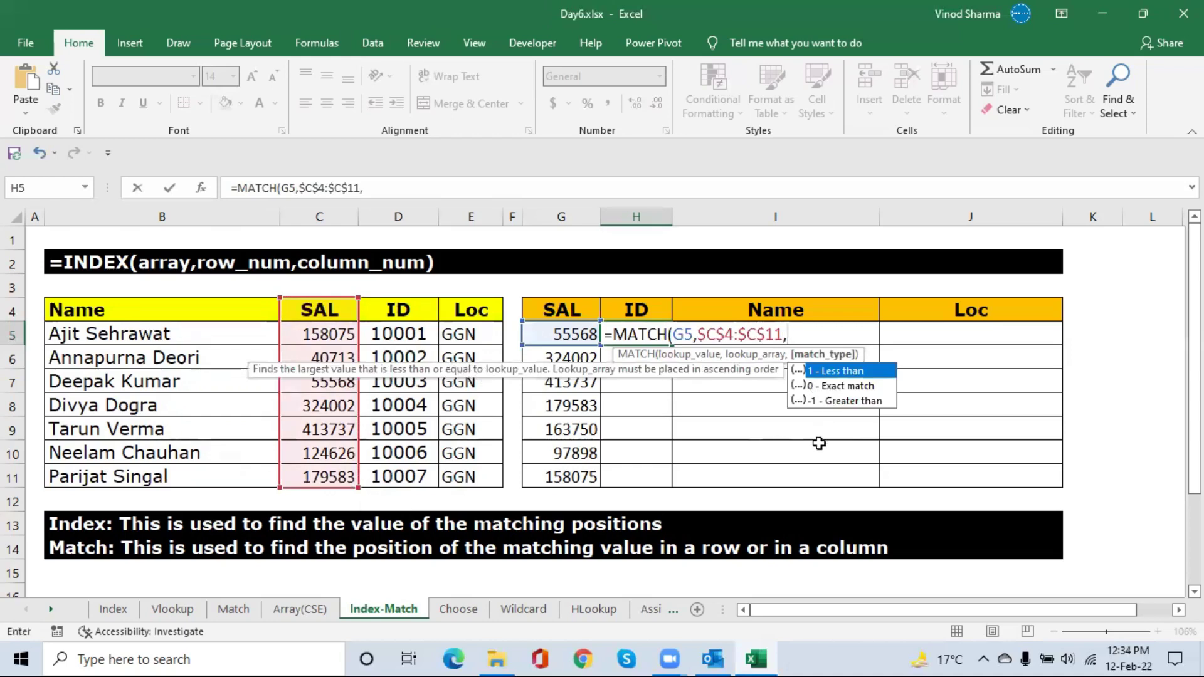
type("0)")
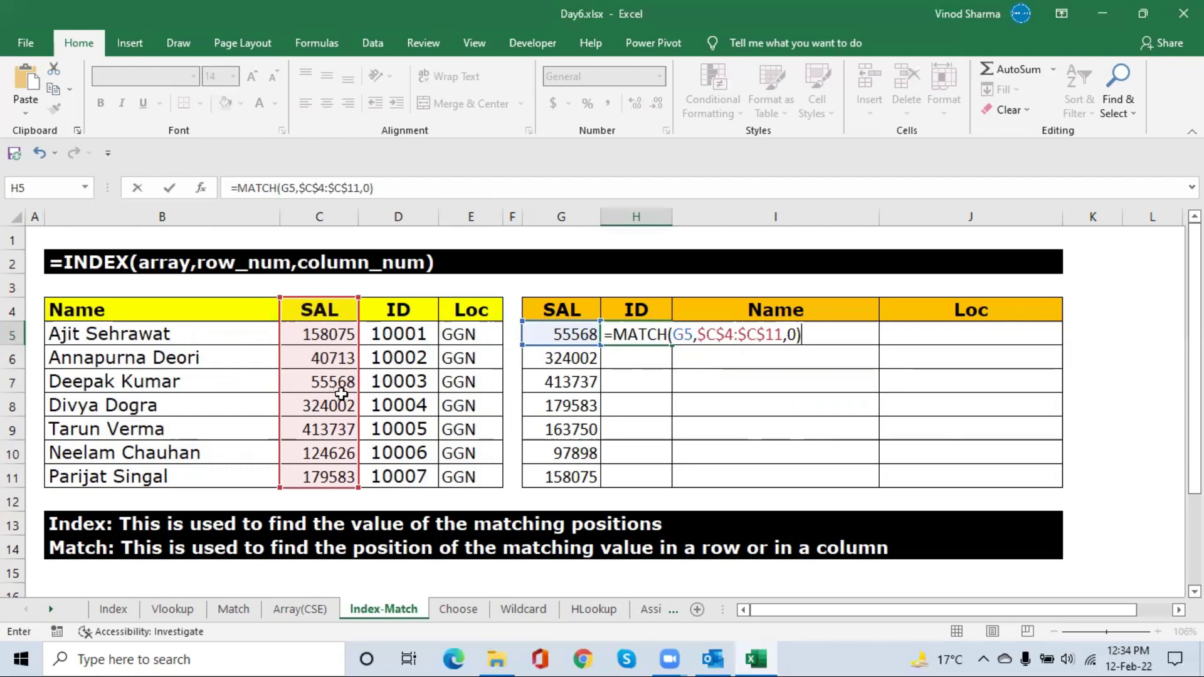
key("Return")
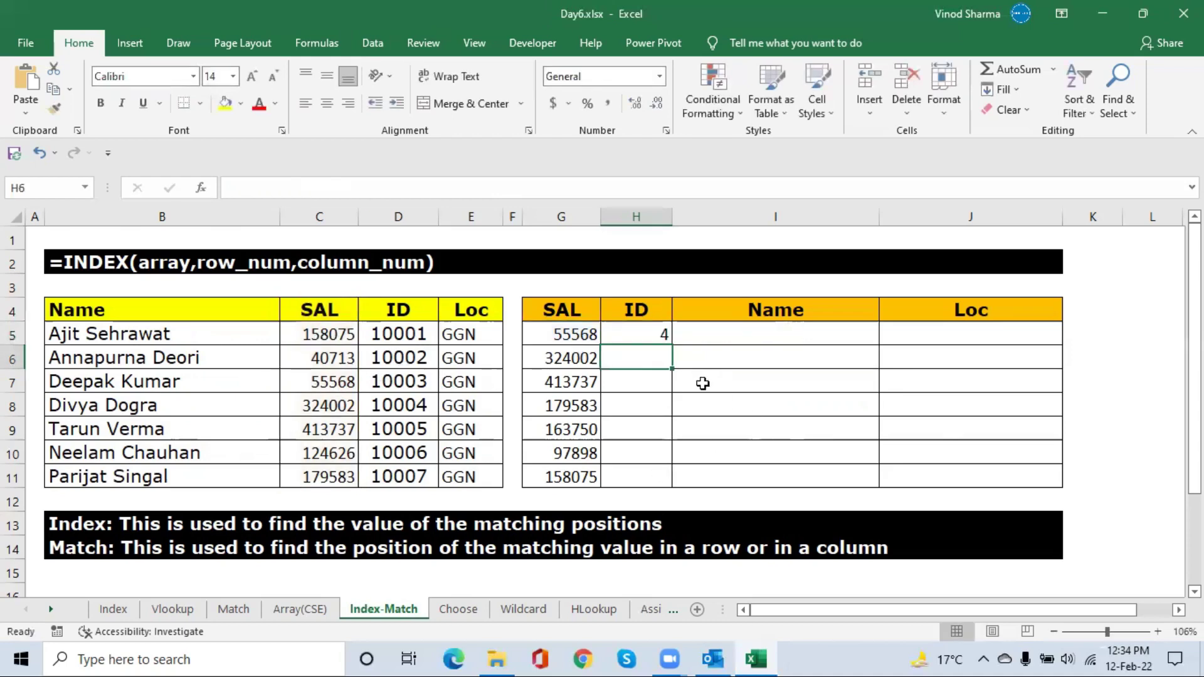
- Fill the MATCH formula from H5 down through H11
left_click(649, 329)
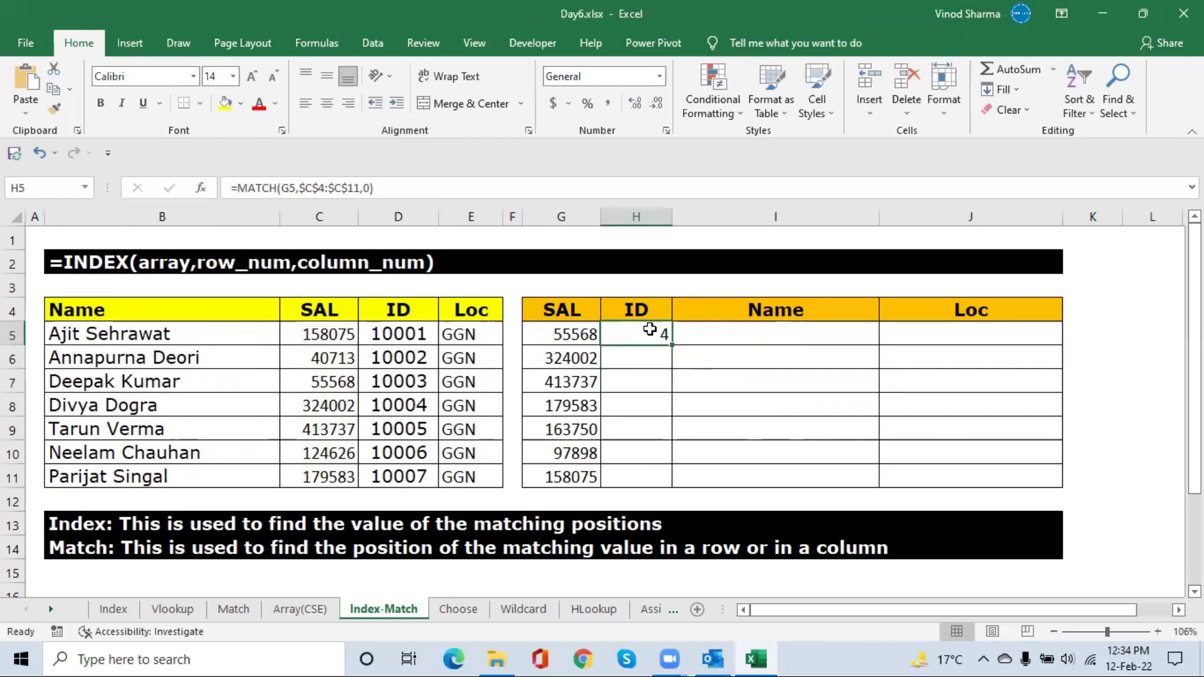
key("shift+Down")
key("shift+Down")
key("shift+Down")
key("shift+Down")
key("shift+Down")
key("shift+Down")
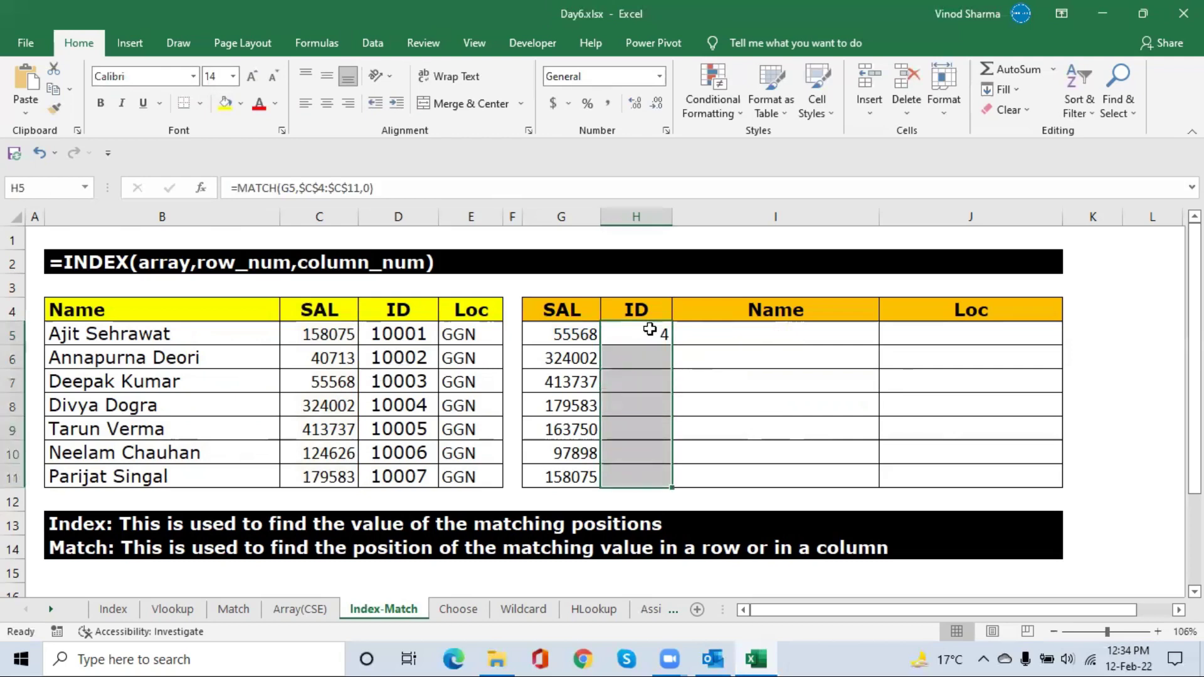
key("ctrl+d")
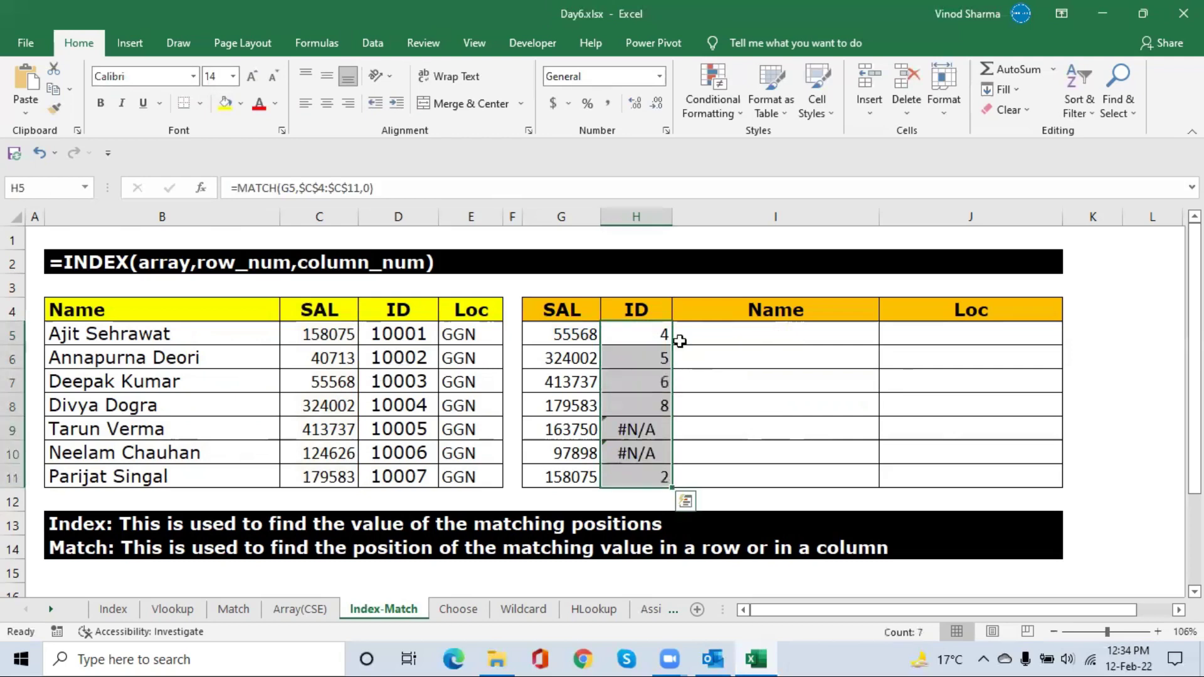
- Compare the MATCH results in the ID column with the salaries in G6, G9, G10 and G11
left_click(640, 388)
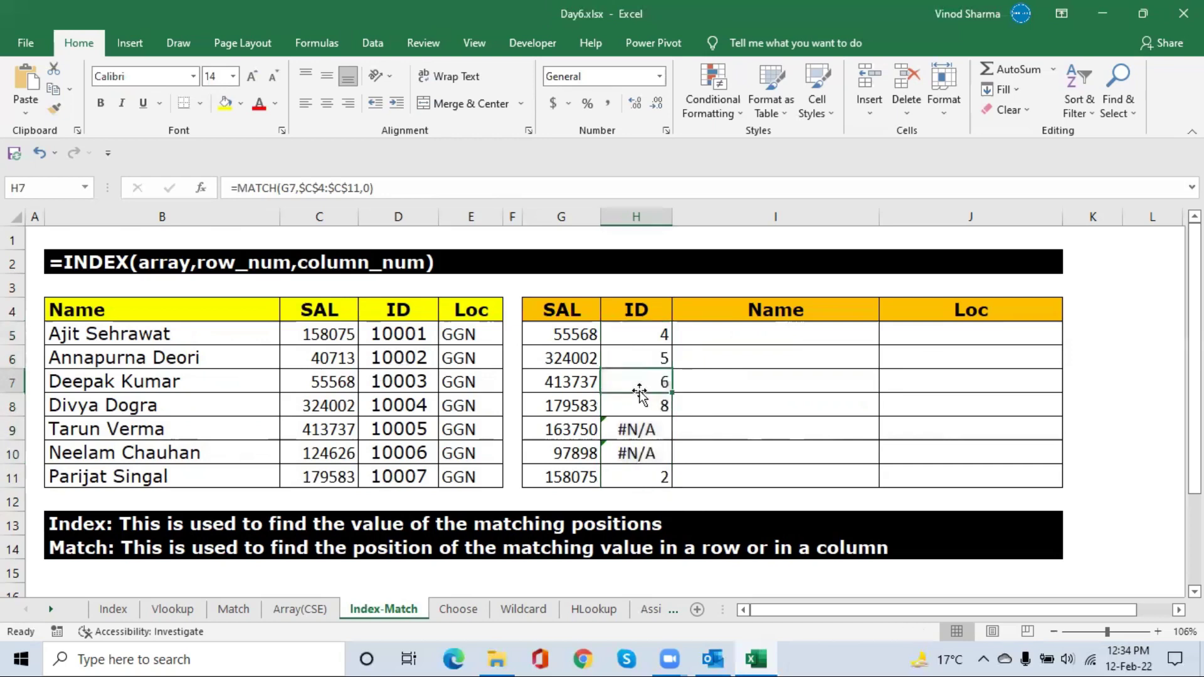
left_click(652, 354)
left_click(574, 359)
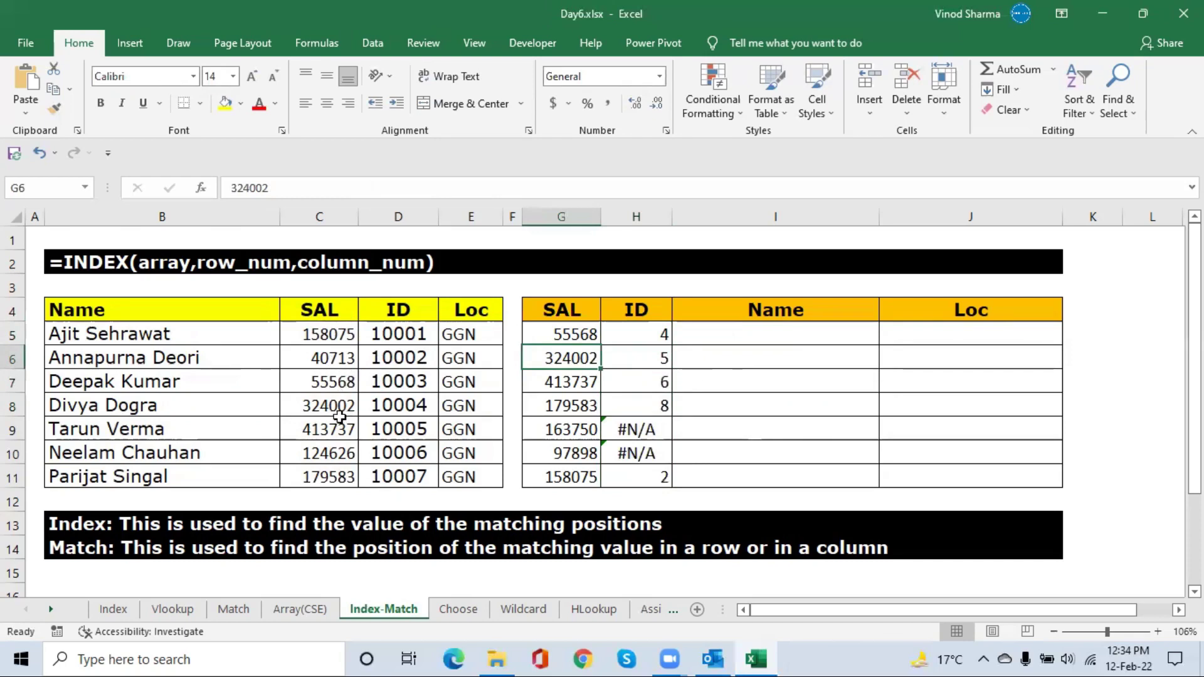
left_click(568, 429)
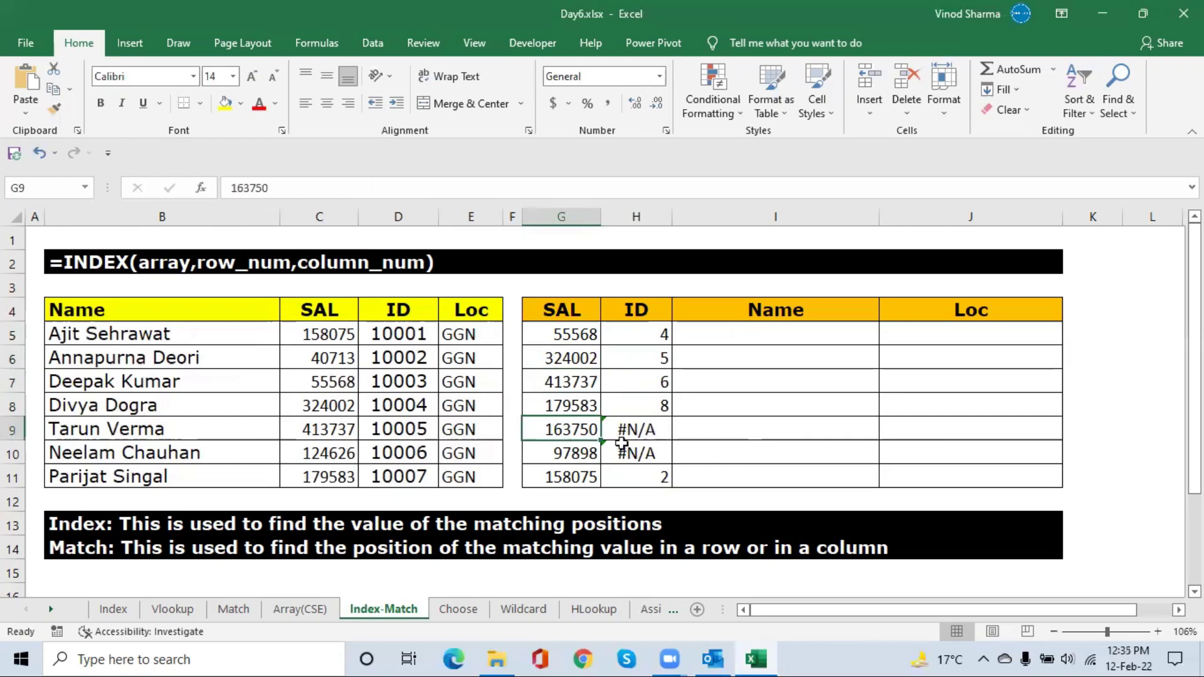
left_click(568, 453)
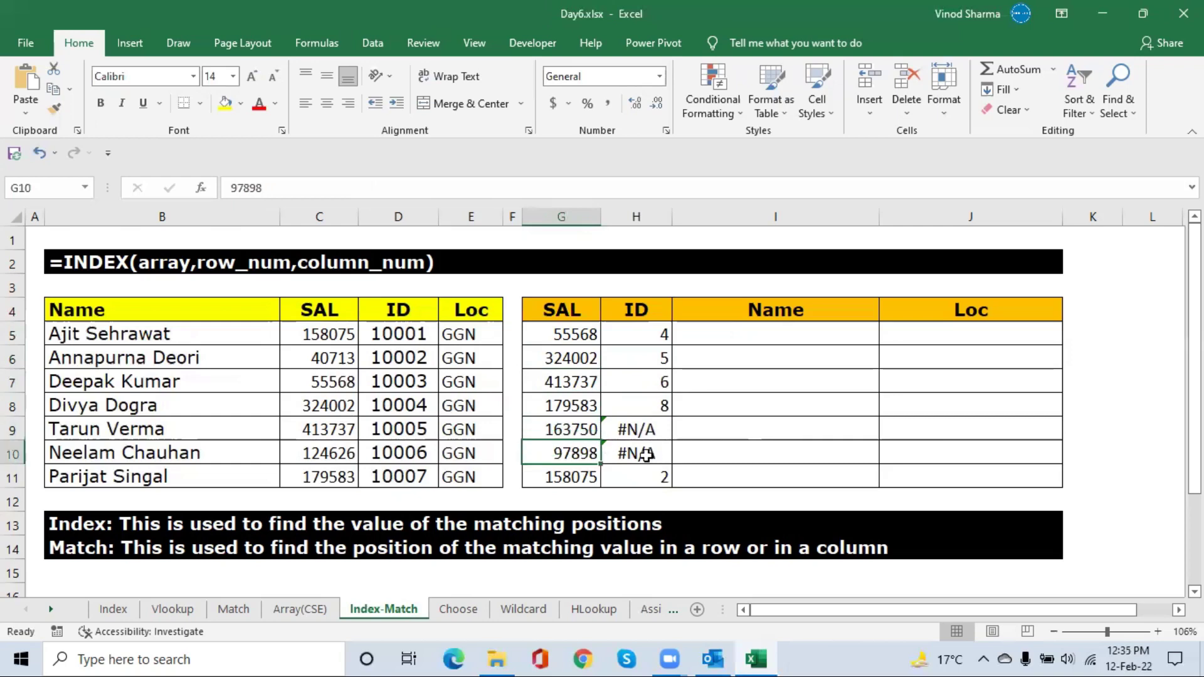
left_click(576, 478)
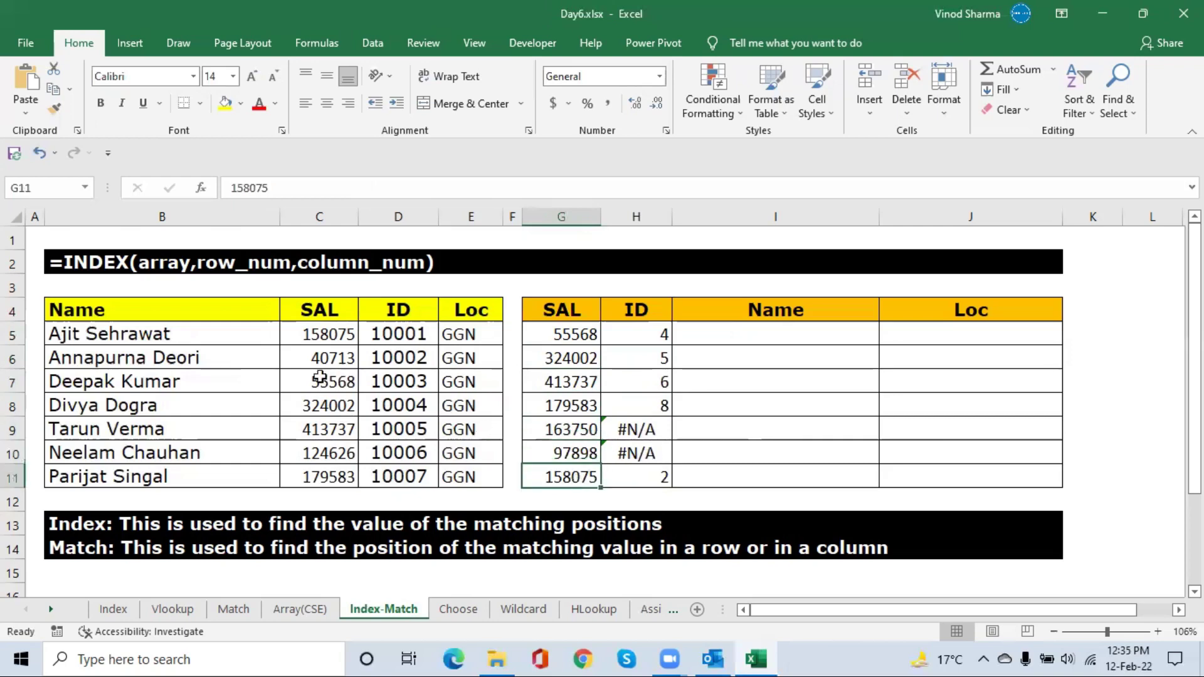
- Clear the MATCH formulas from H5:H11
left_click(657, 326)
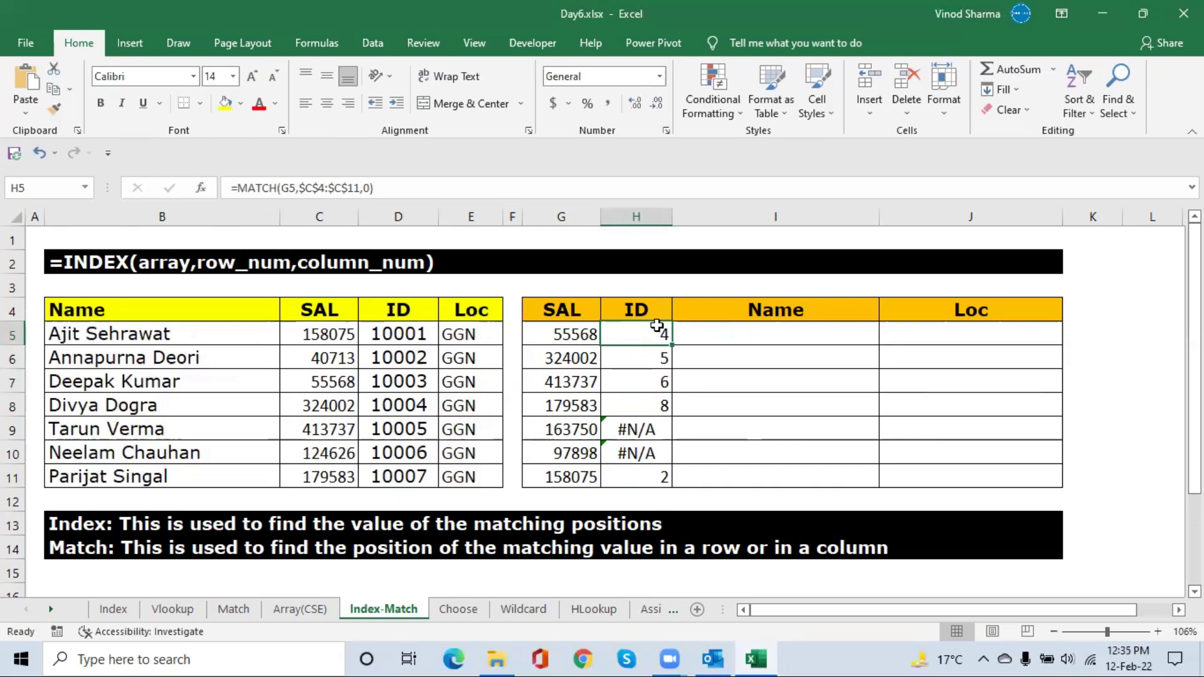
key("ctrl+shift+Down")
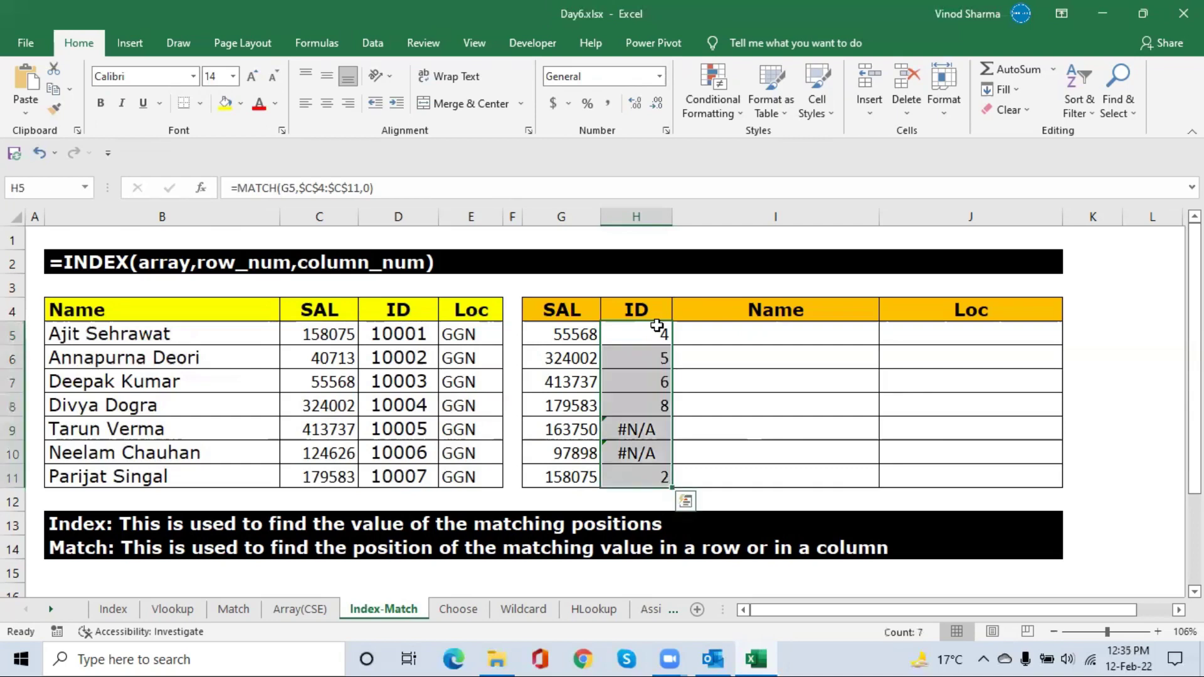
key("Delete")
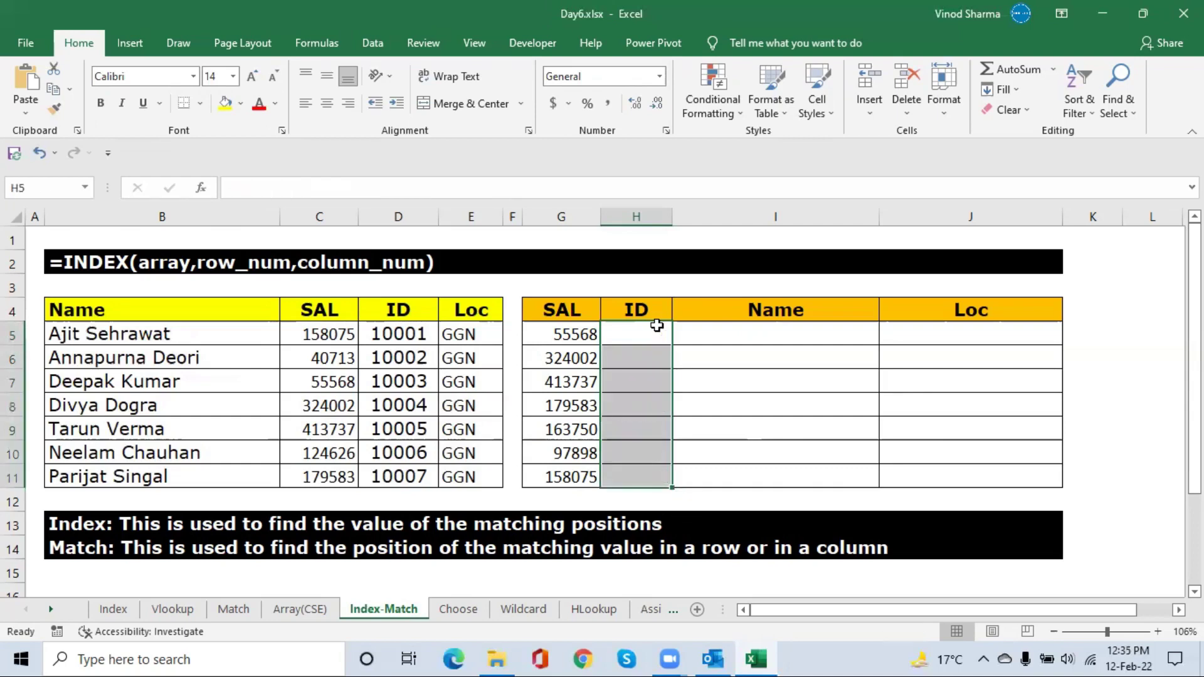
left_click(663, 356)
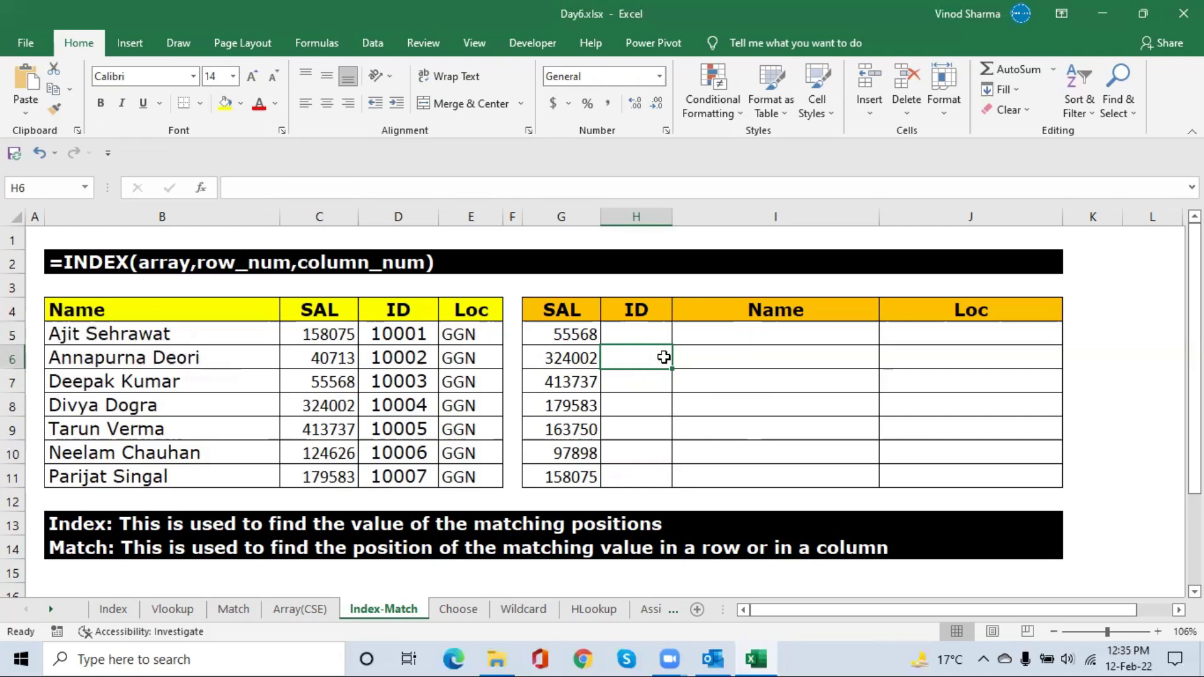
- Start an INDEX formula in H5 with the absolute range $B$4:$E$11 as its array
left_click(637, 335)
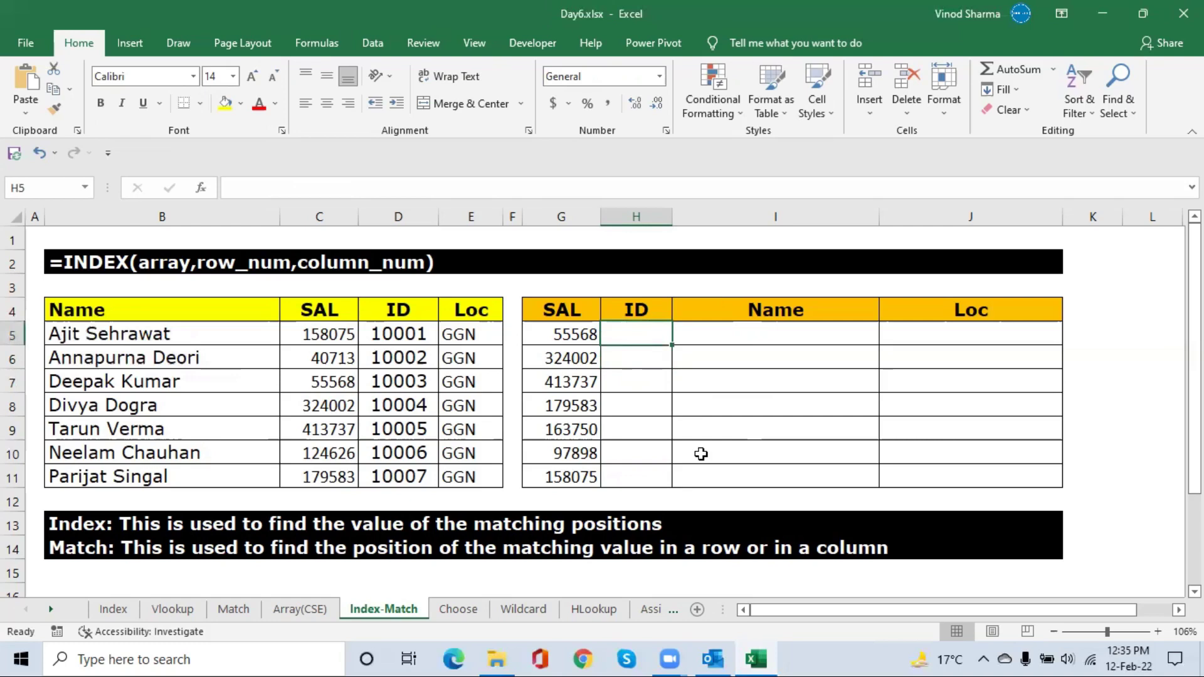
type("=")
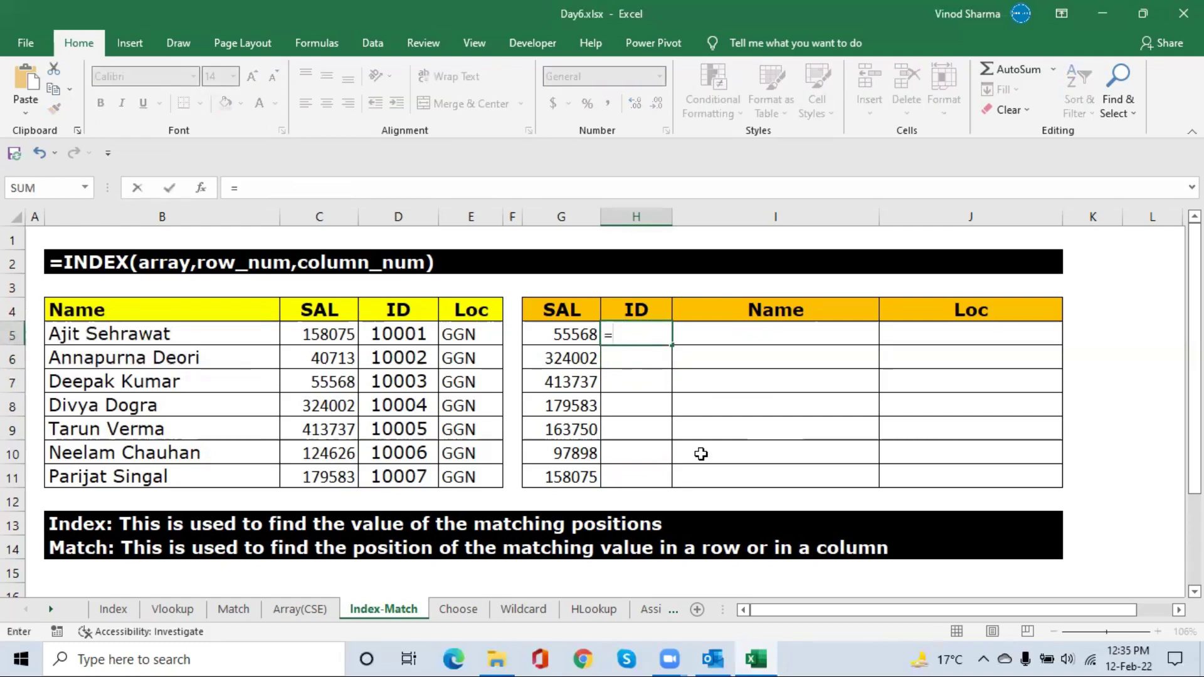
type("in")
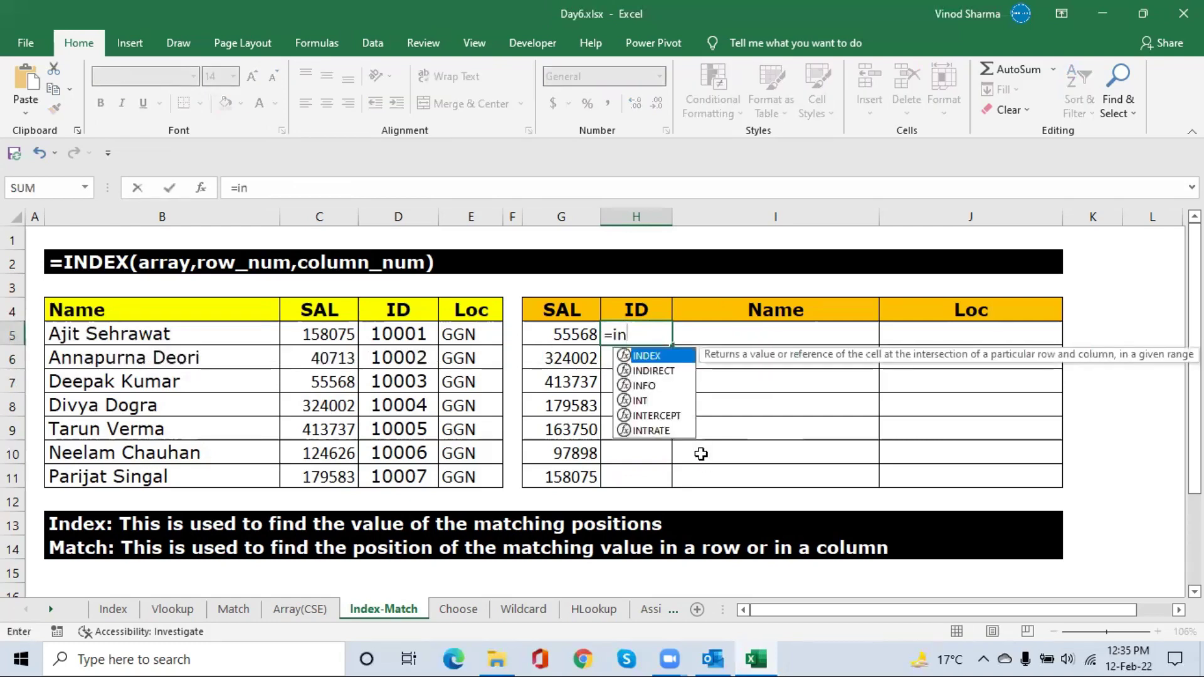
key("Tab")
key("Left")
key("Left")
key("Left")
key("Left")
key("Left")
key("Left")
key("Left")
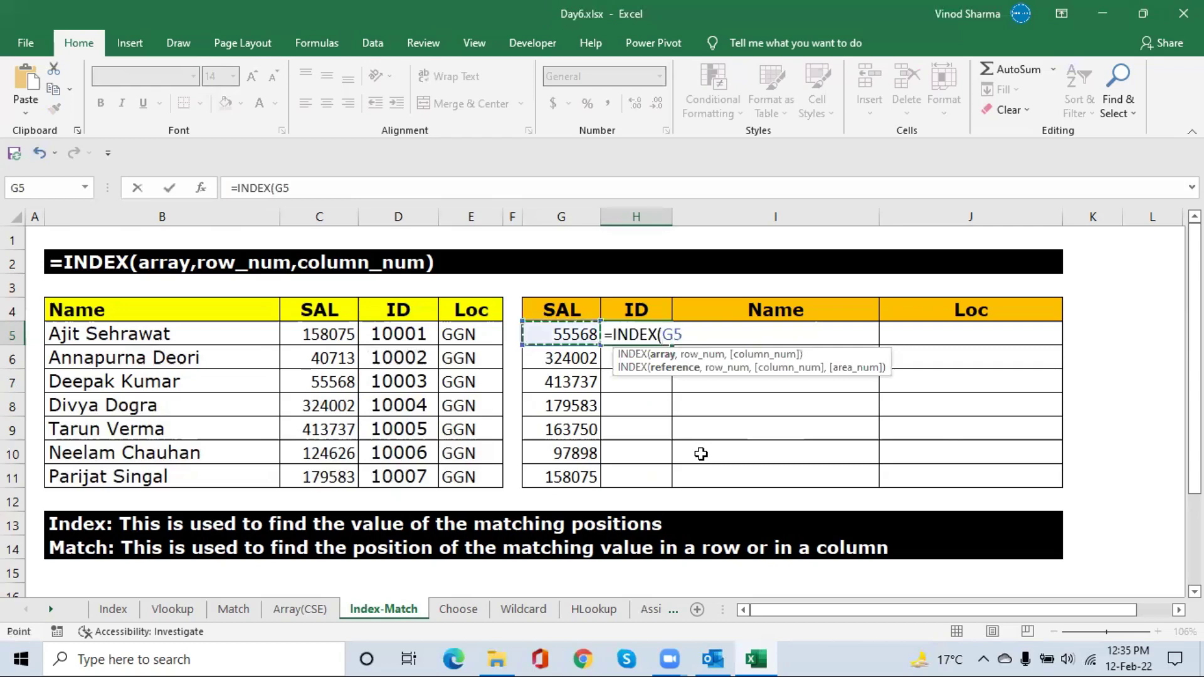
key("Right")
key("Up")
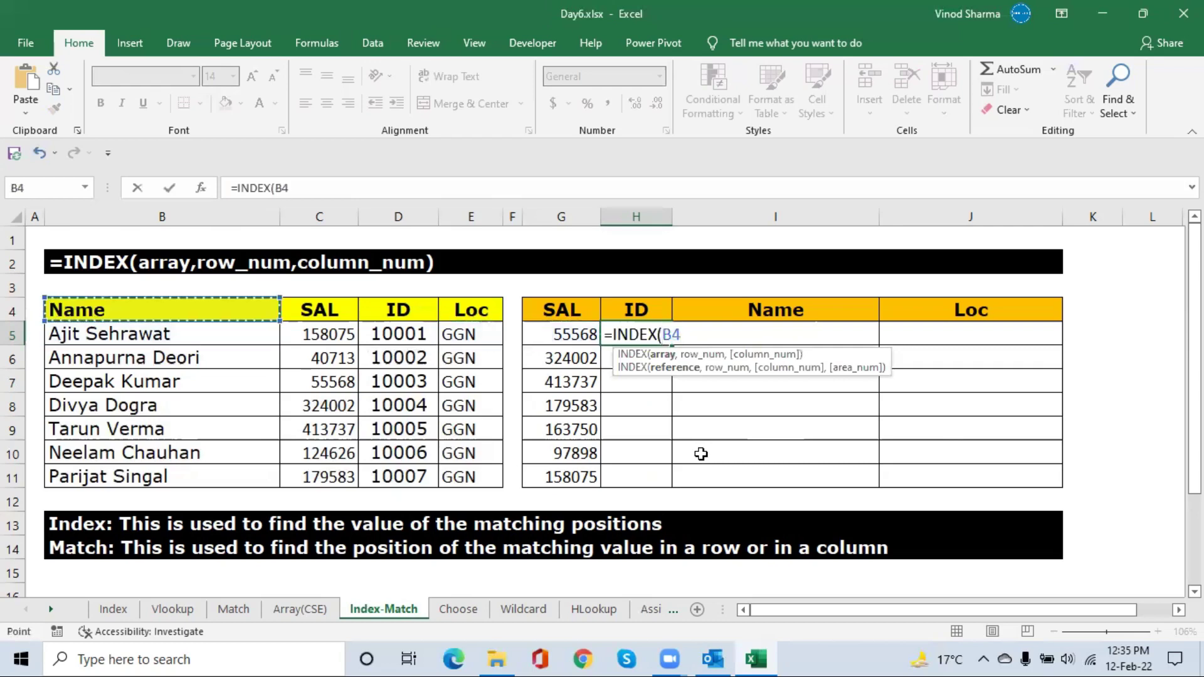
key("ctrl+shift+Right")
key("ctrl+shift+Down")
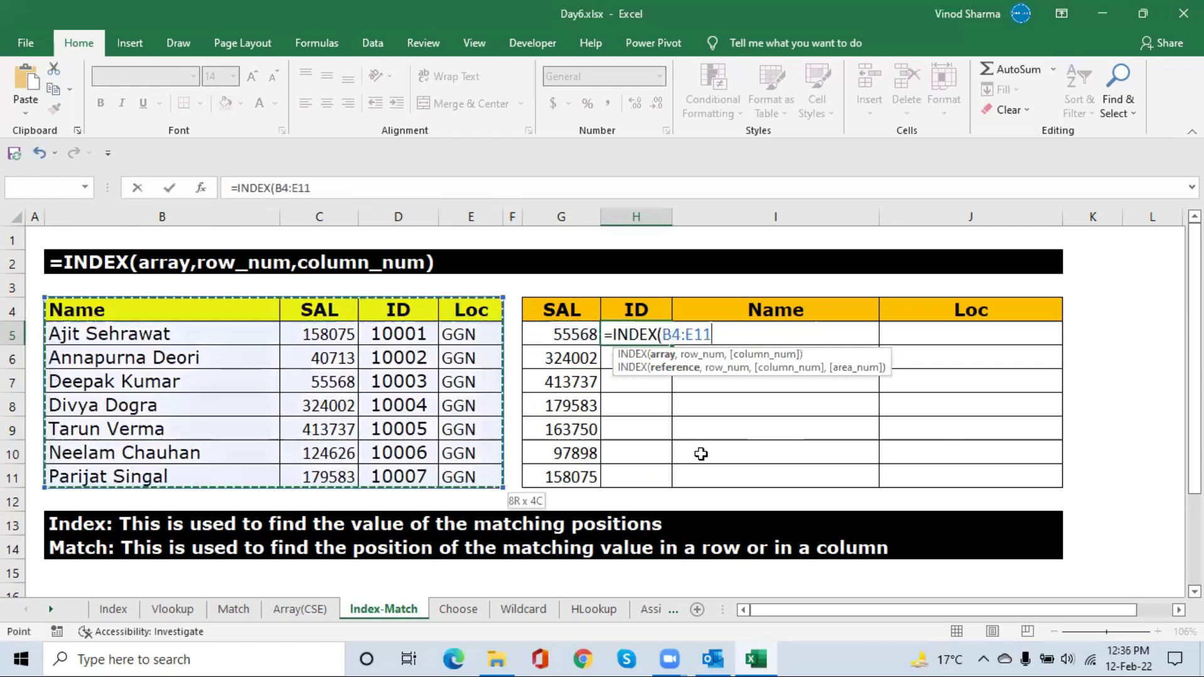
key("F4")
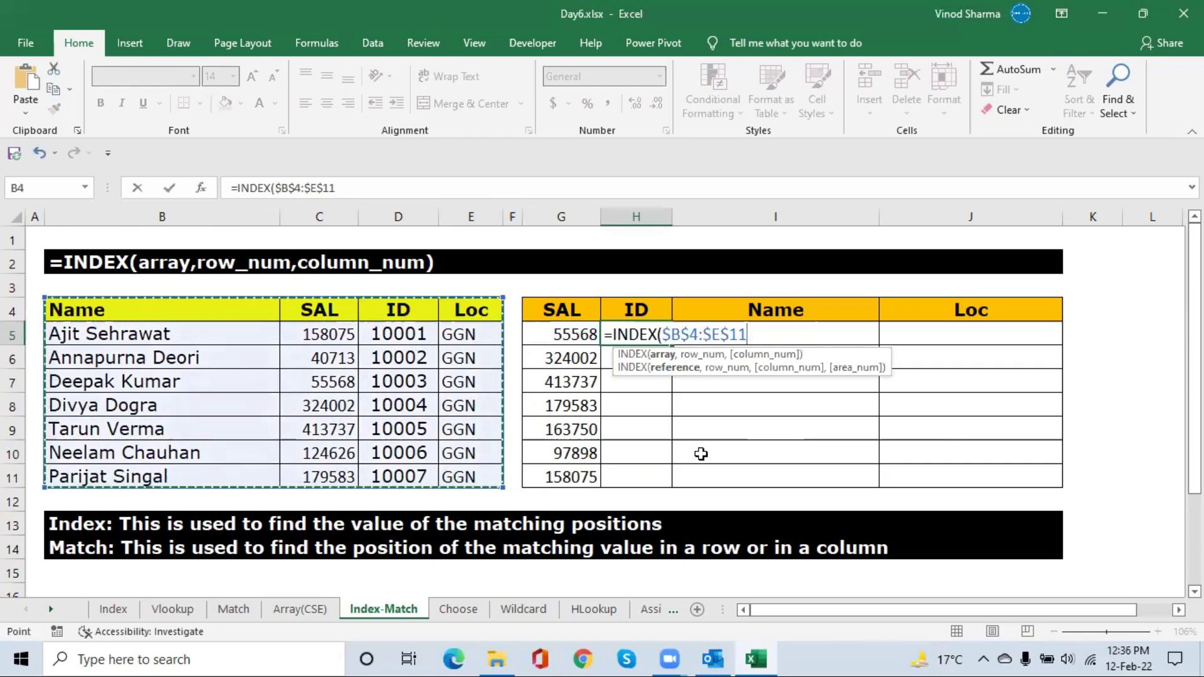
type(",")
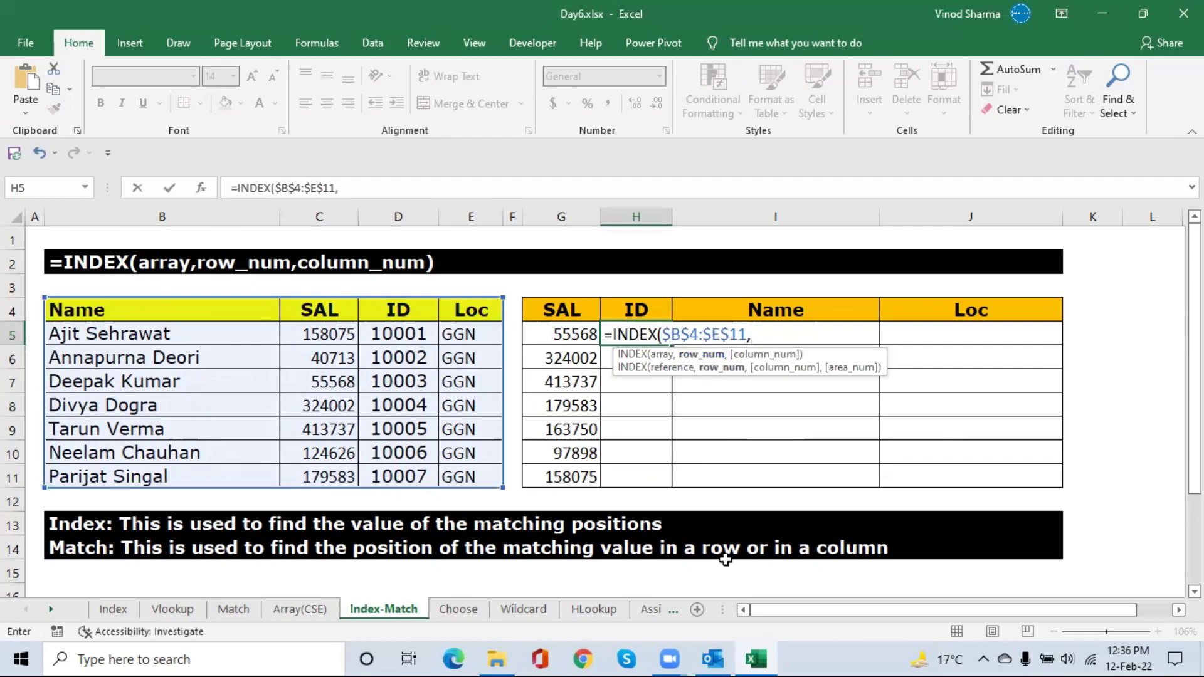
- Nest a MATCH function as the row number of the INDEX formula in H5, with $G5 as its lookup value
type("mat")
key("Tab")
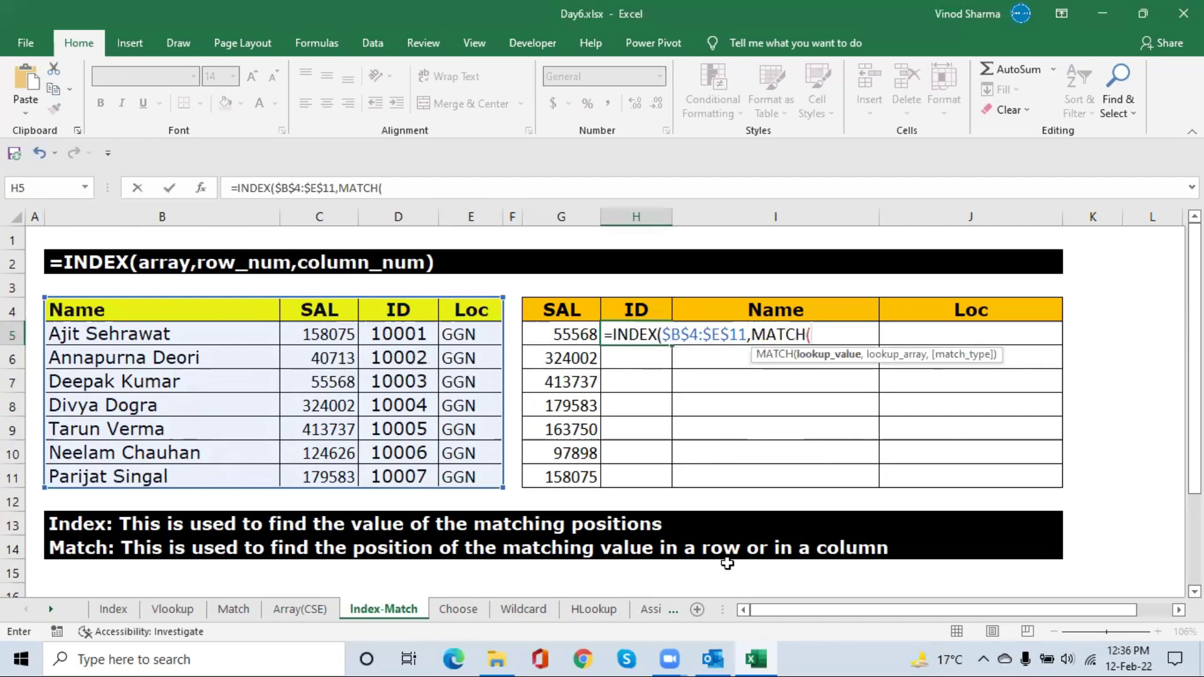
key("Left")
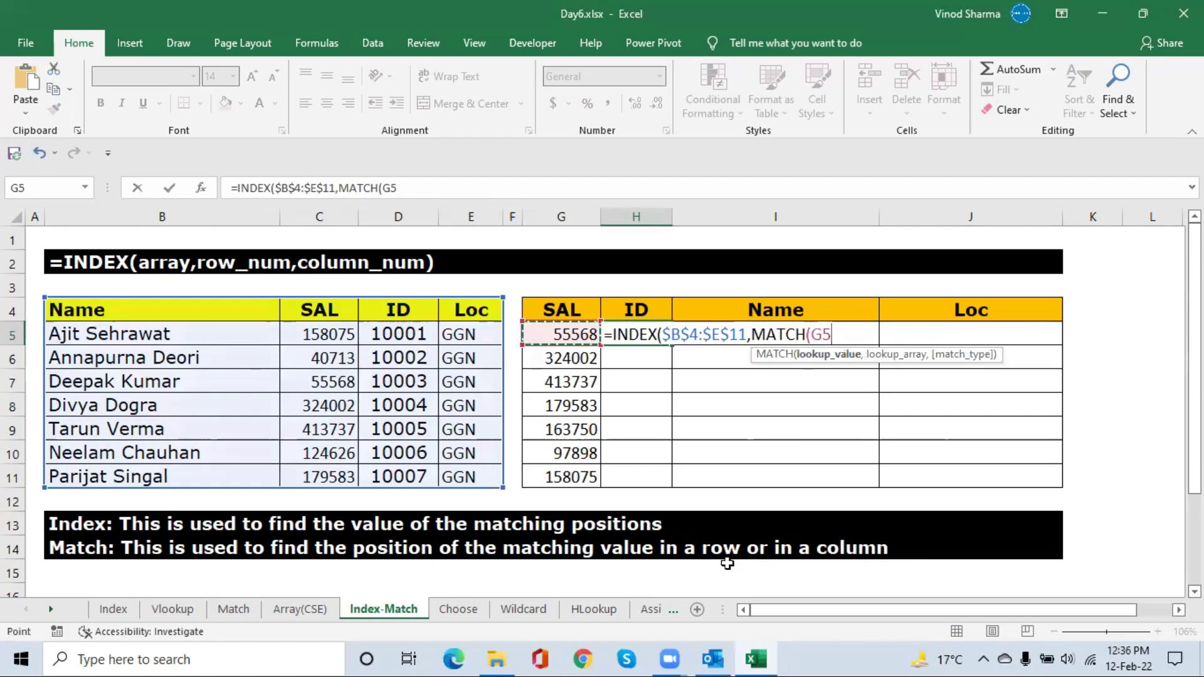
key("F4")
key("F4")
key("F4")
type(",")
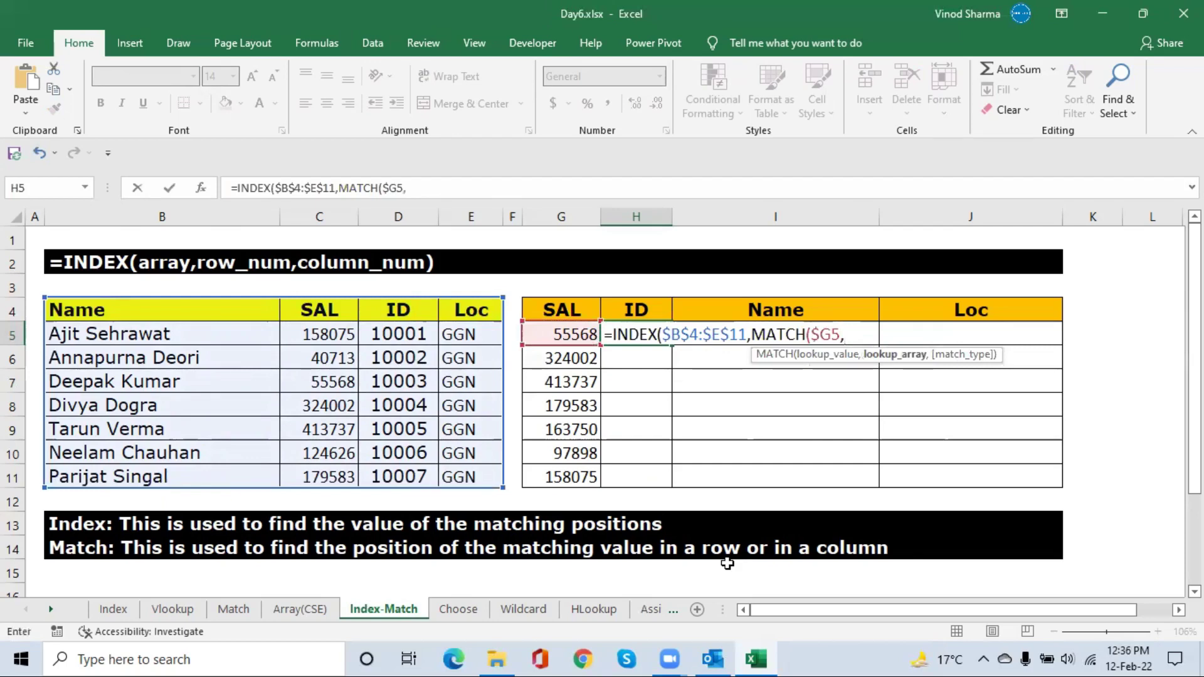
- Complete the row MATCH with the absolute lookup array $C$4:$C$11 and exact match type 0
key("Left")
key("Left")
key("Left")
key("Left")
key("Left")
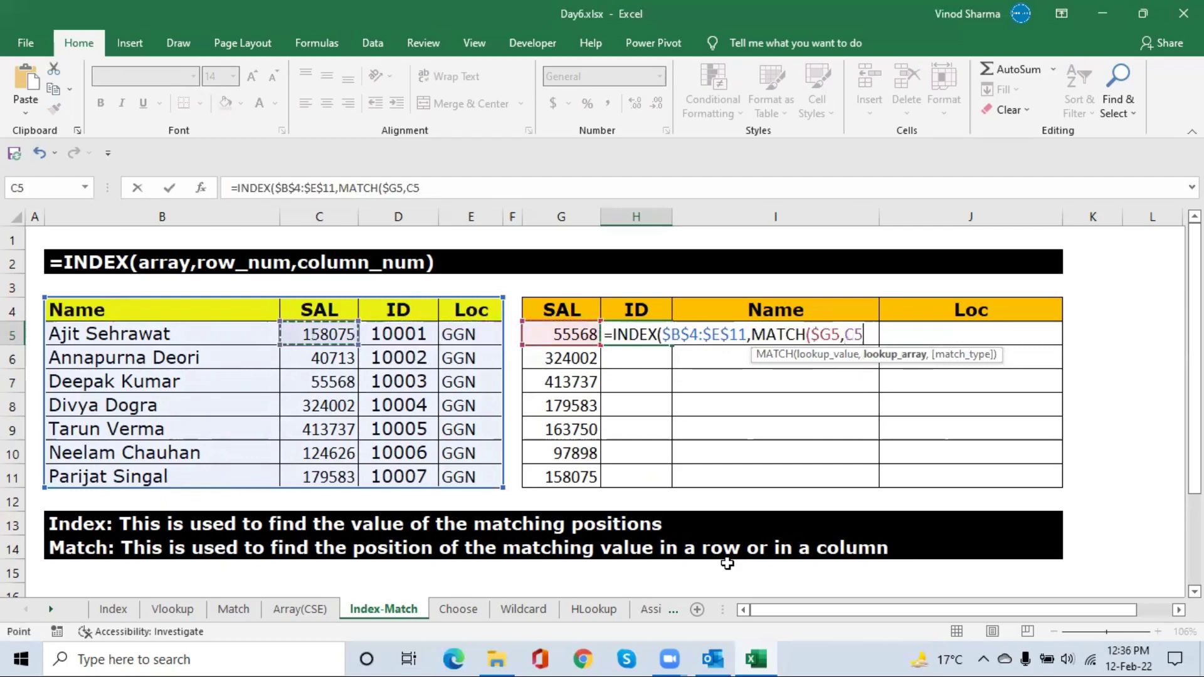
key("Up")
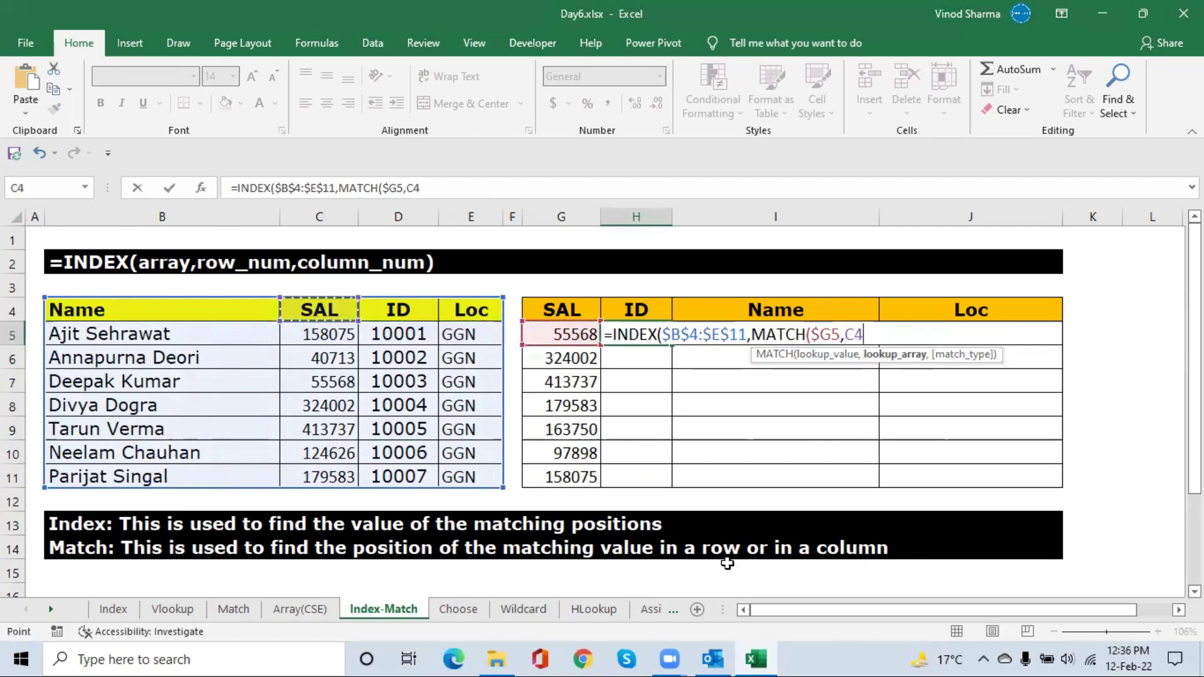
key("ctrl+shift+Down")
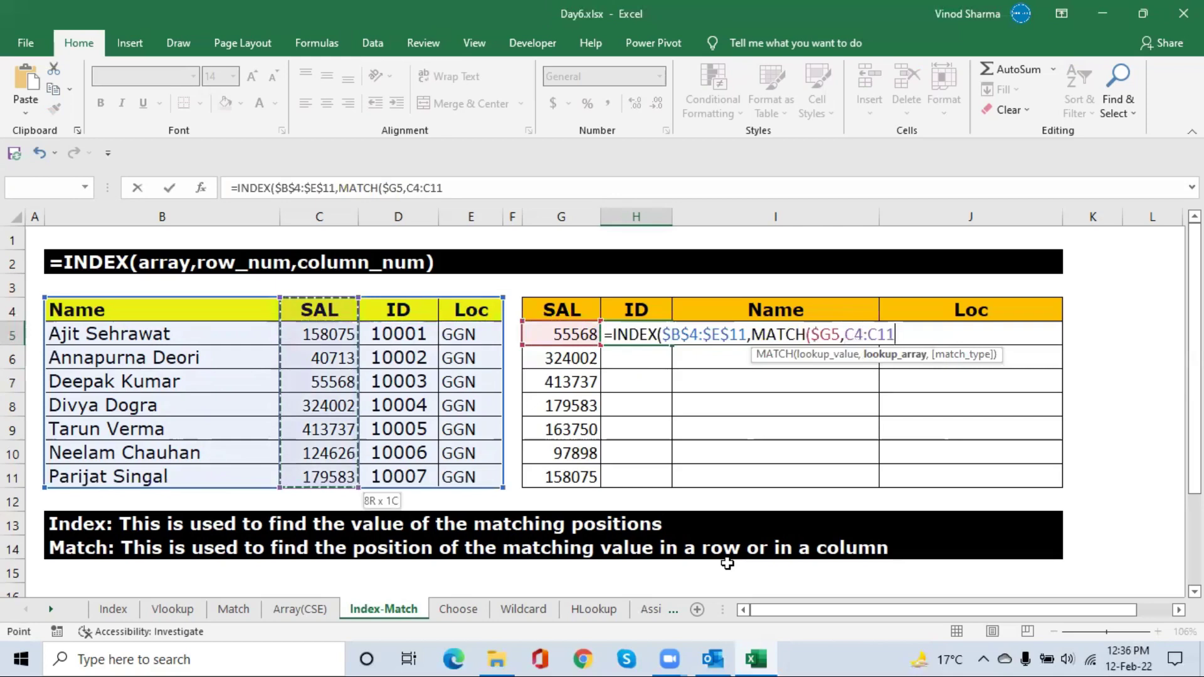
key("F4")
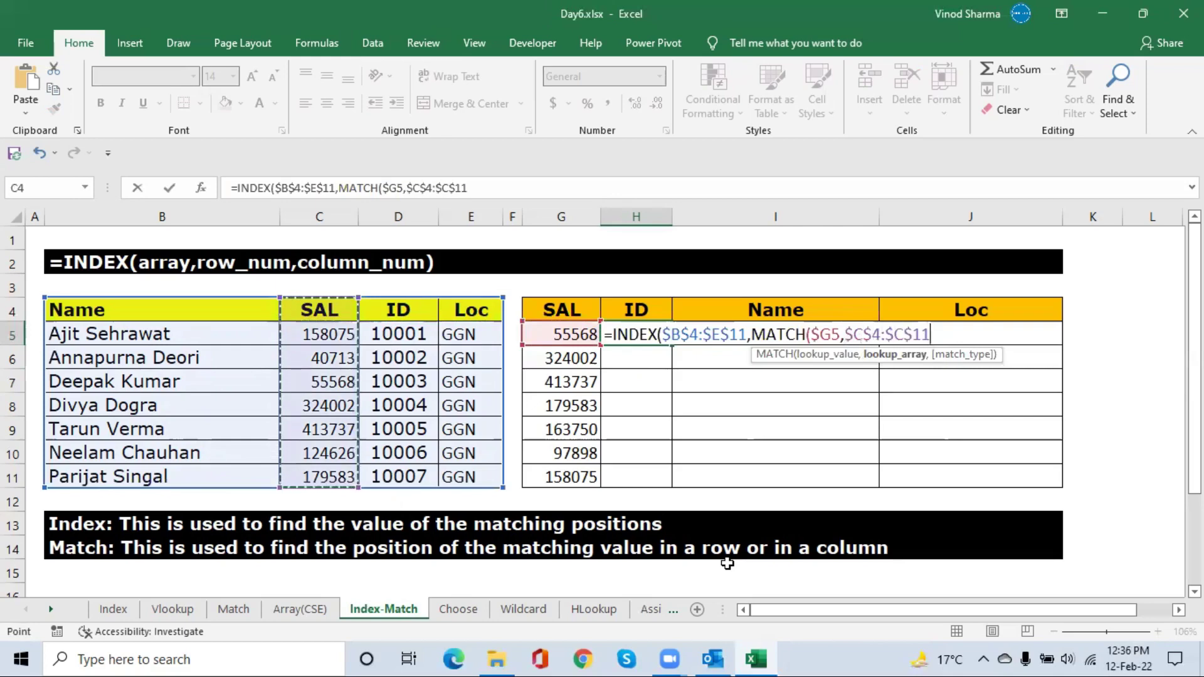
type(",")
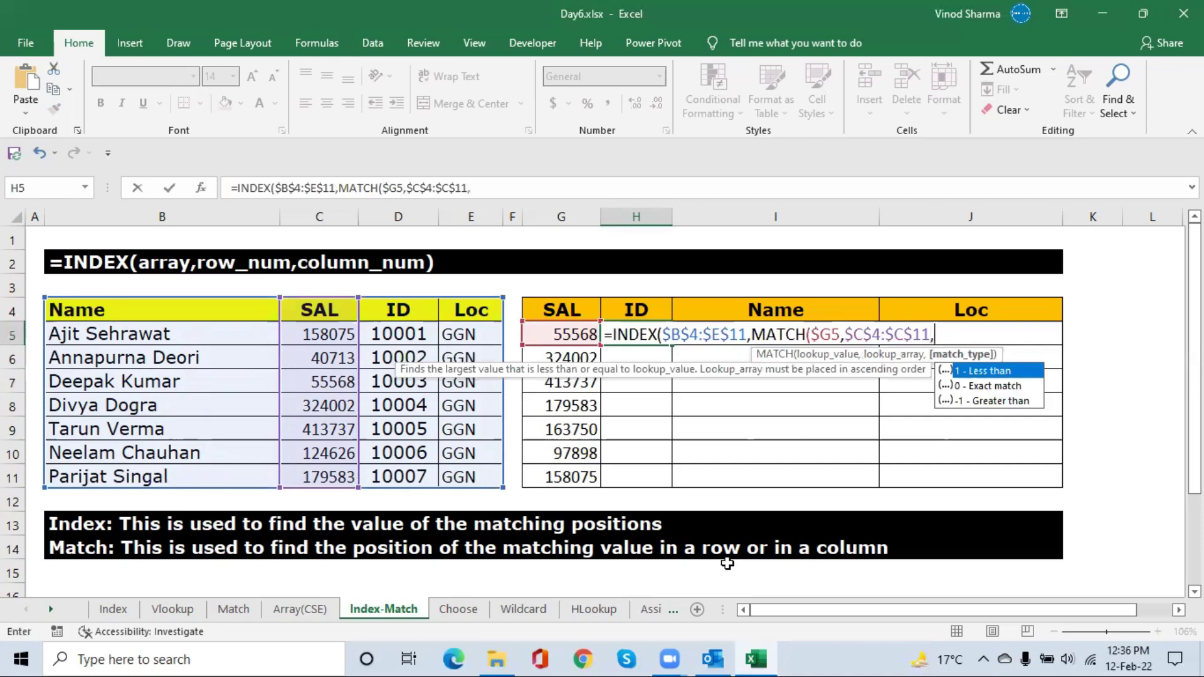
type("0)")
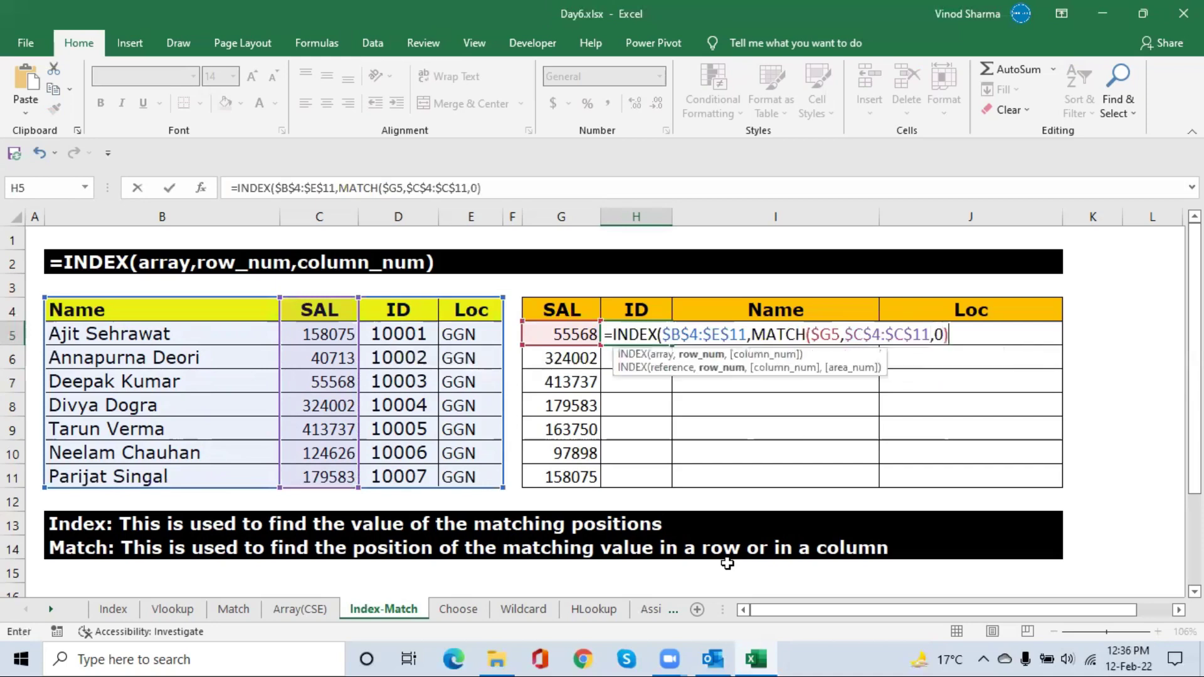
type(",")
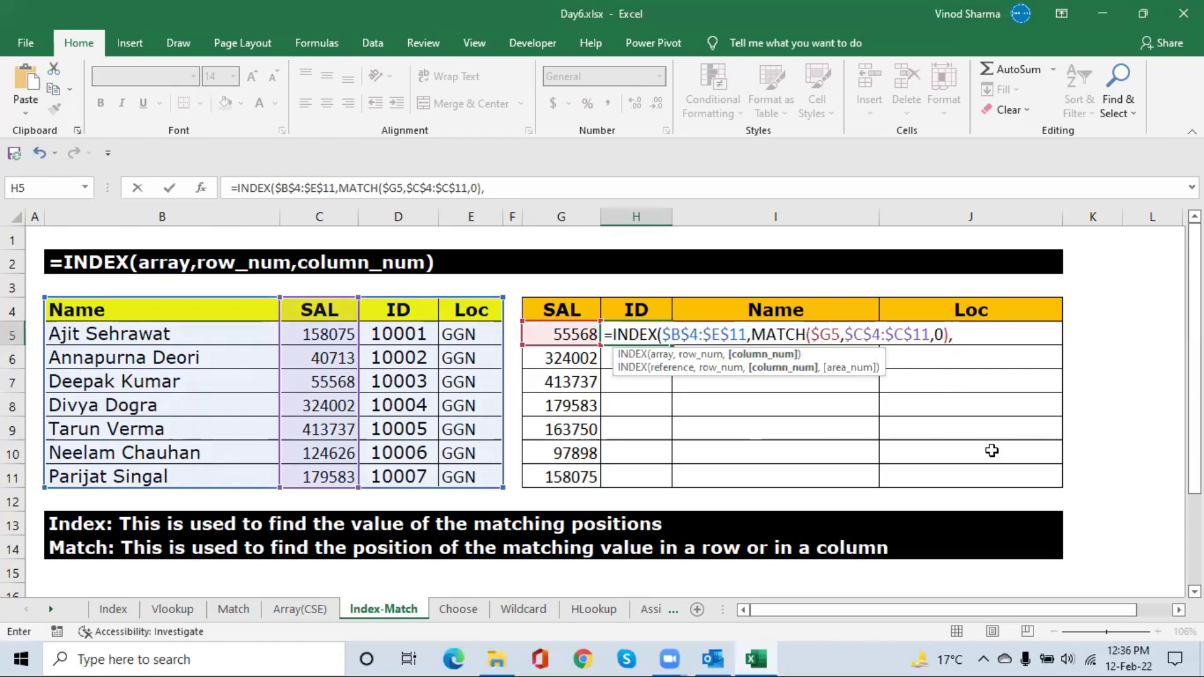
- Nest a second MATCH as the INDEX column number, with the ID header H$4 as its row-locked lookup value
type("ma")
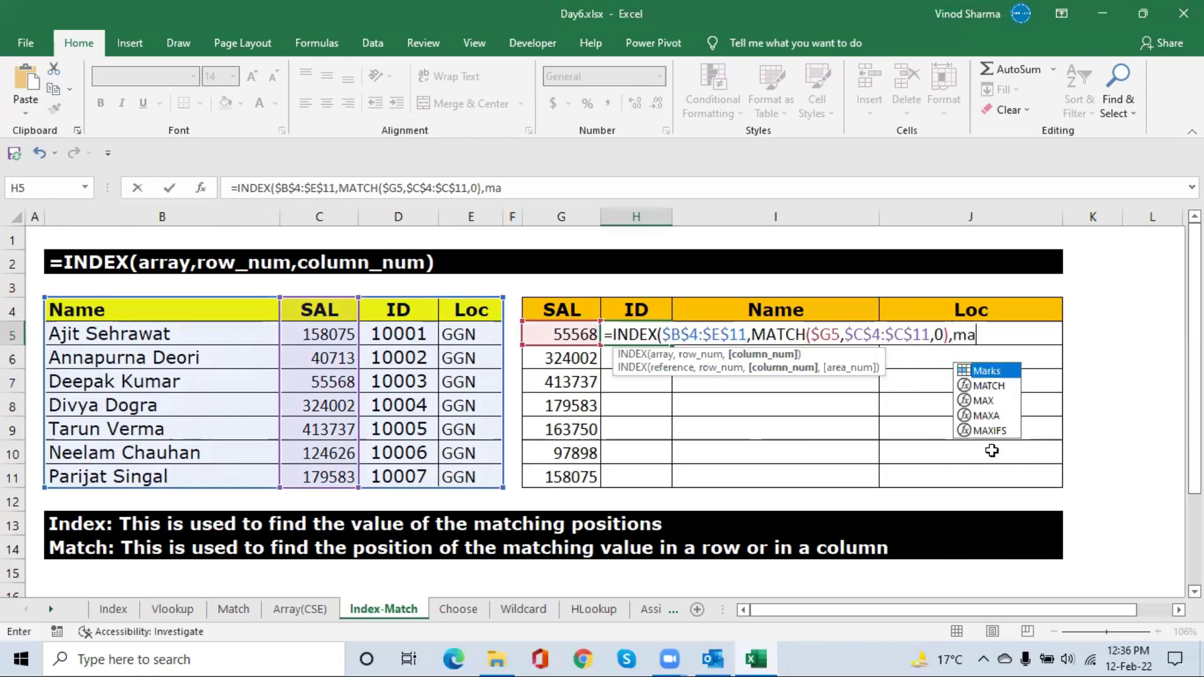
key("Down")
key("Tab")
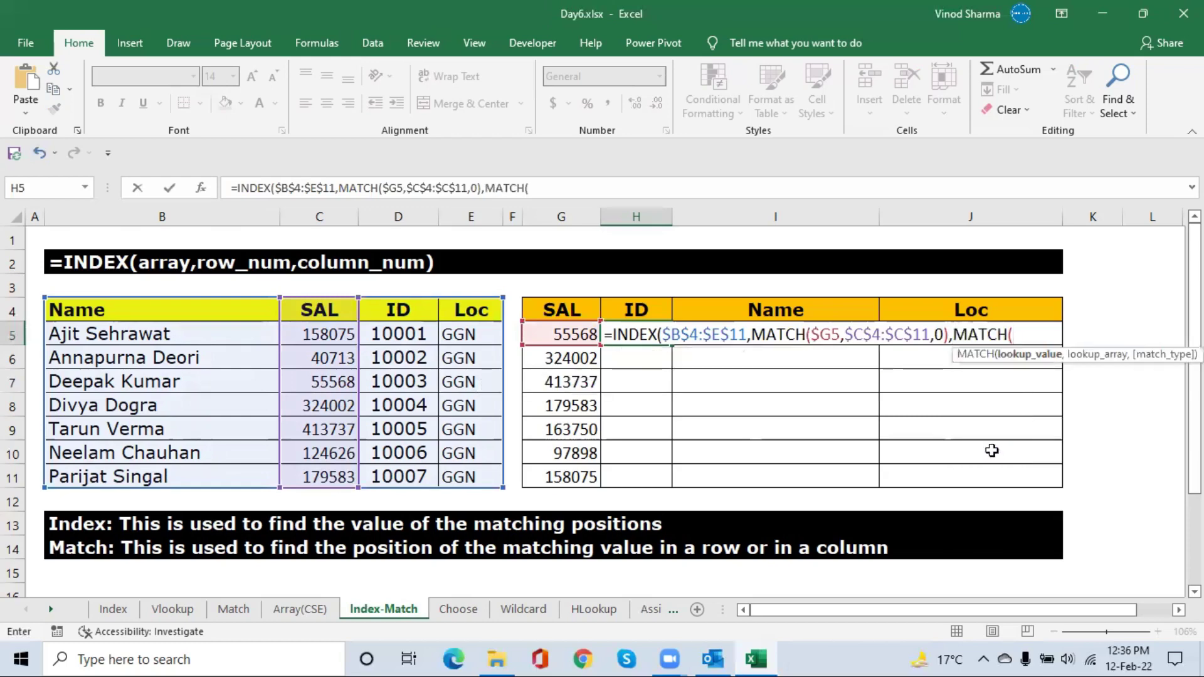
key("Up")
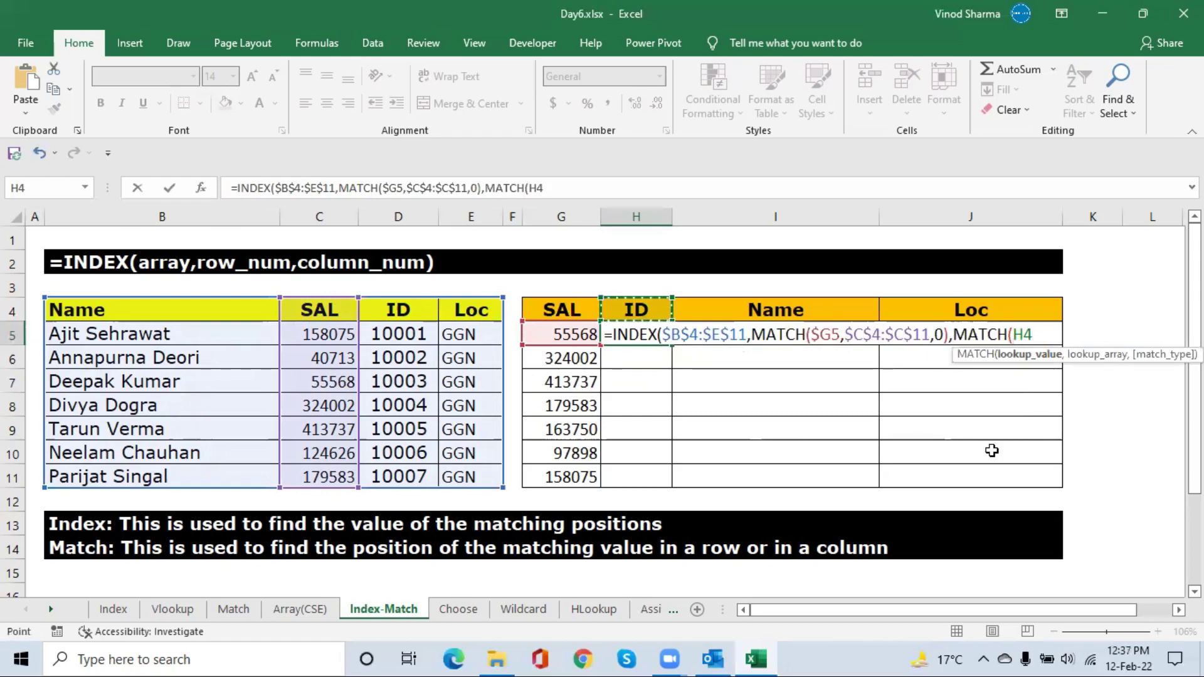
key("F4")
key("F4")
type(",")
- Complete the column MATCH with the header range $B$4:$E$4 and exact match 0, and enter the formula in H5
key("Left")
key("Home")
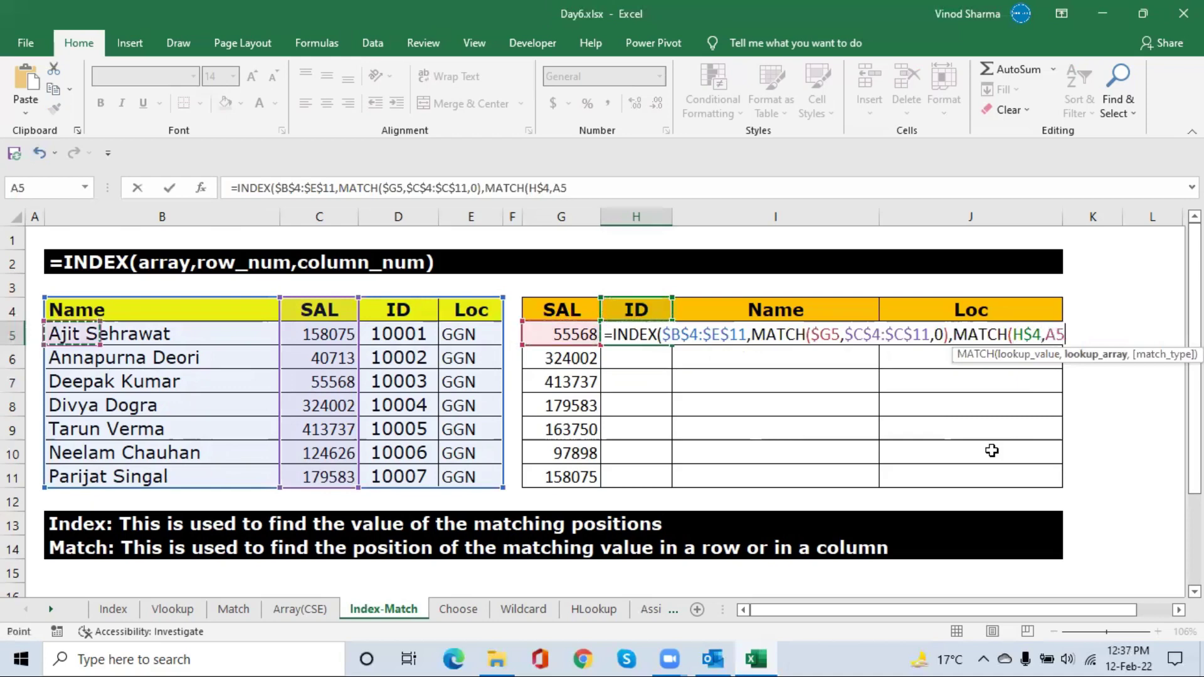
key("Up")
key("Right")
key("shift+Right")
key("shift+Right")
key("shift+Right")
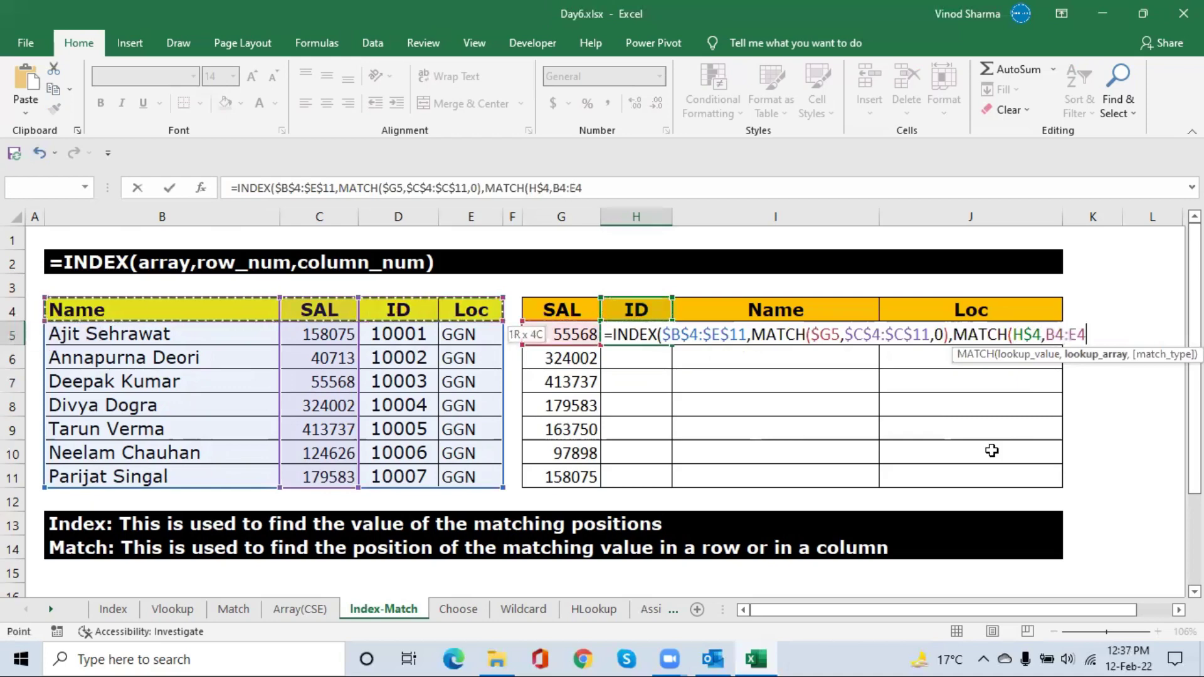
key("F4")
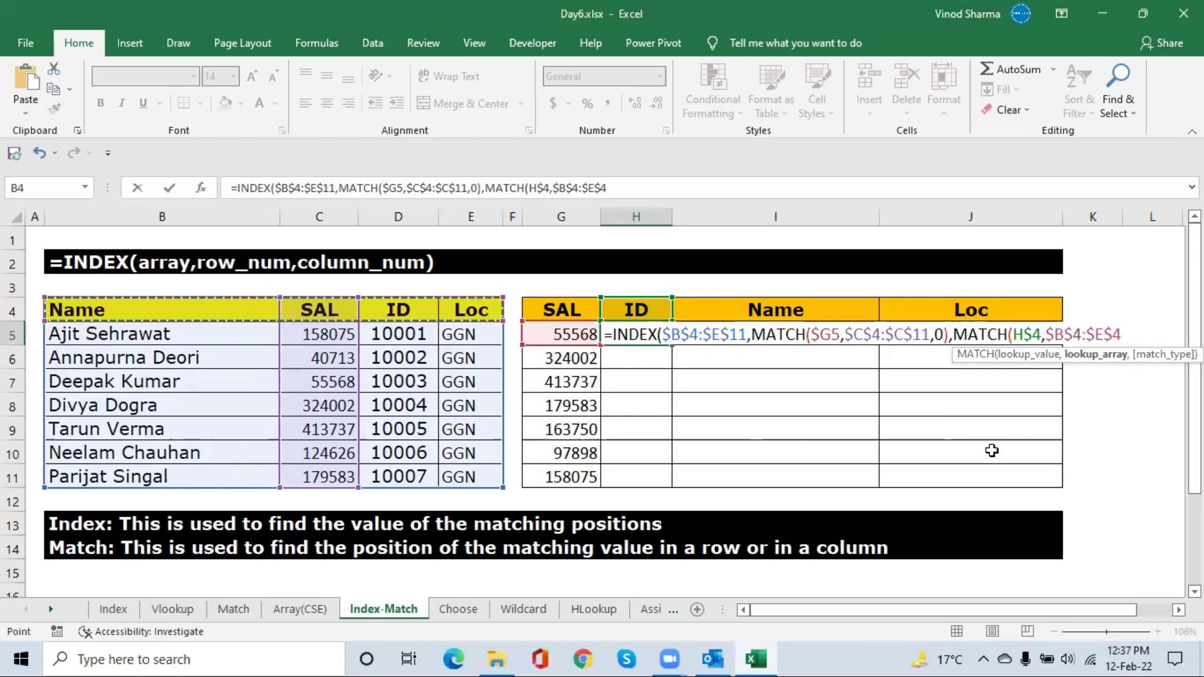
type(",")
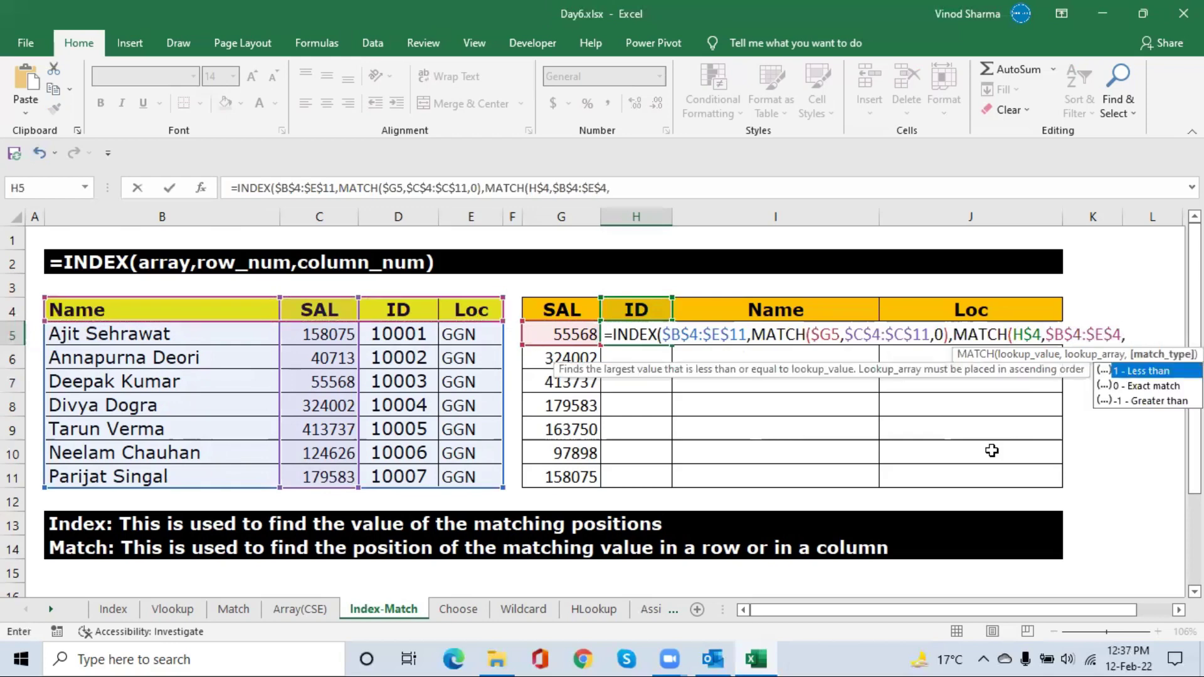
type("0))")
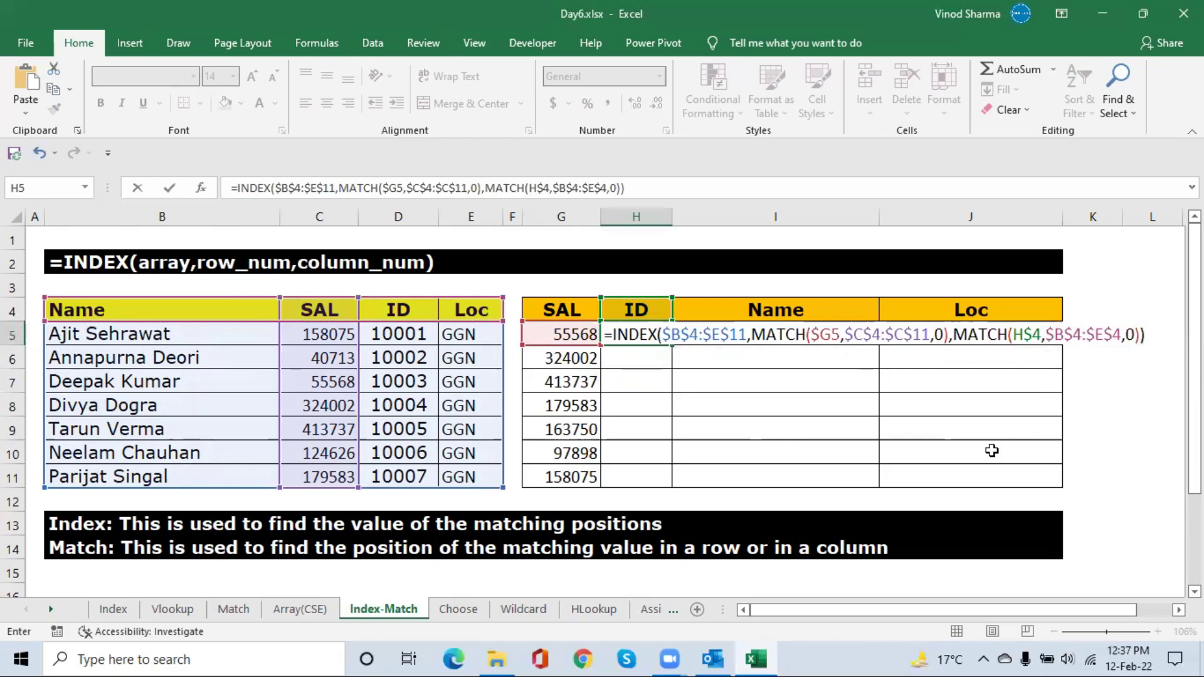
key("ctrl+Return")
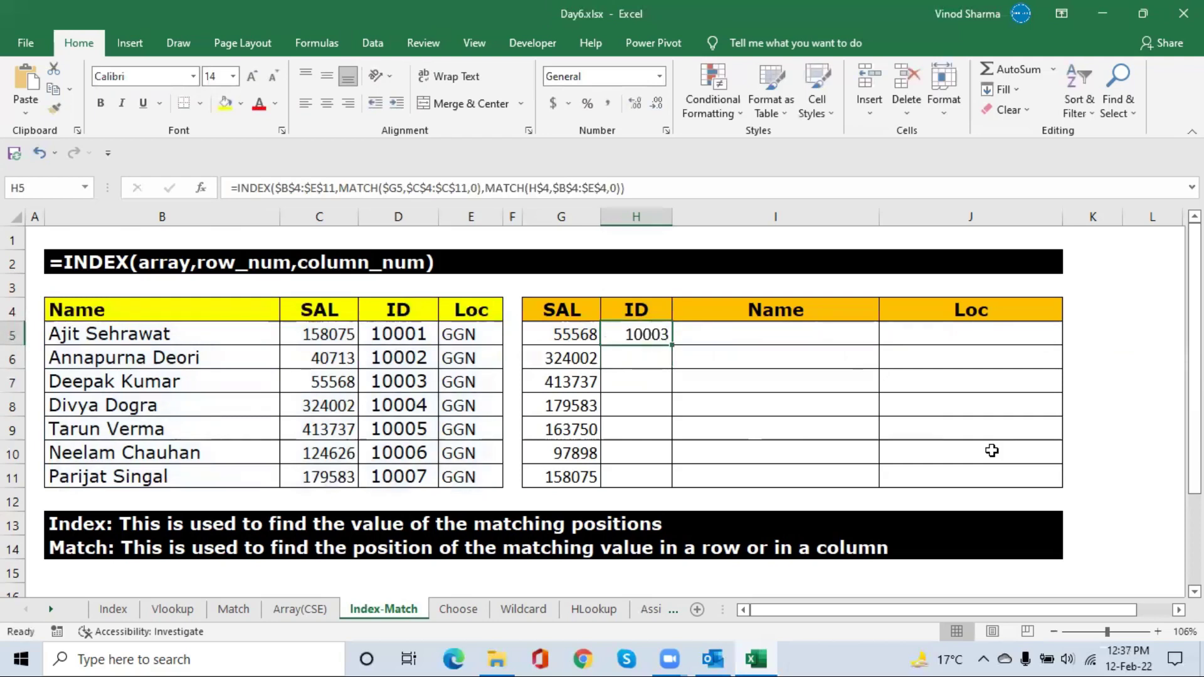
- Fill the INDEX-MATCH formula from H5 across and down through J11
key("shift+Right")
key("shift+Right")
key("shift+Down")
key("shift+Down")
key("shift+Down")
key("shift+Down")
key("shift+Down")
key("shift+Down")
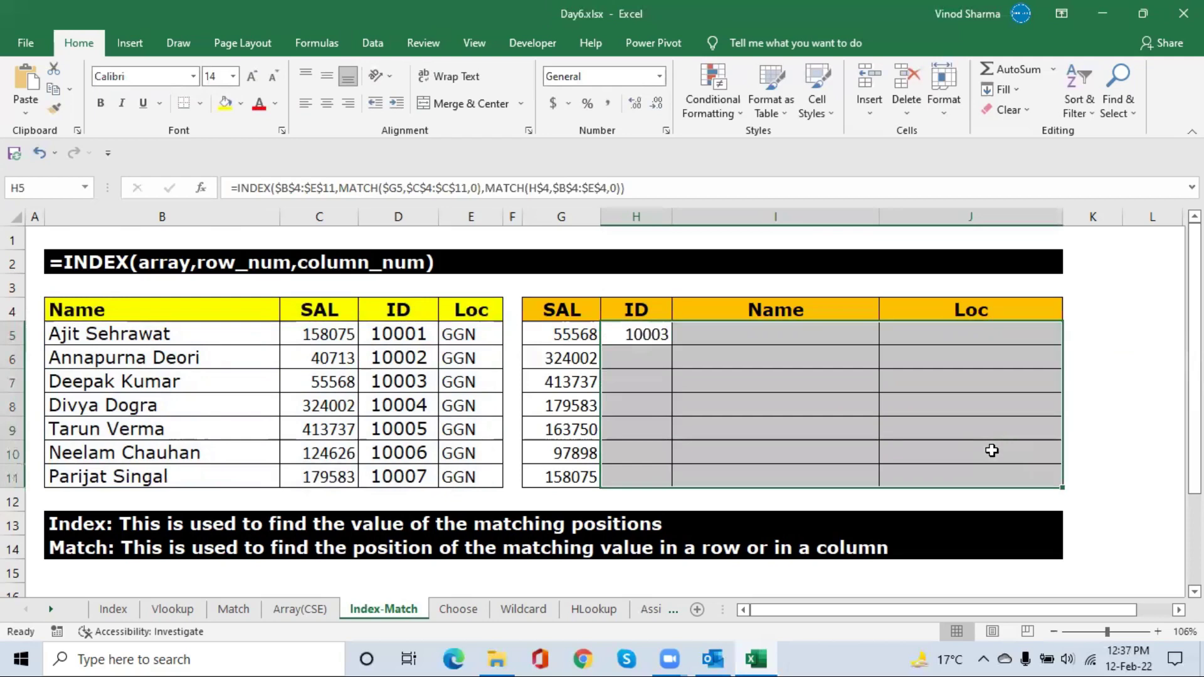
key("ctrl+r")
key("ctrl+d")
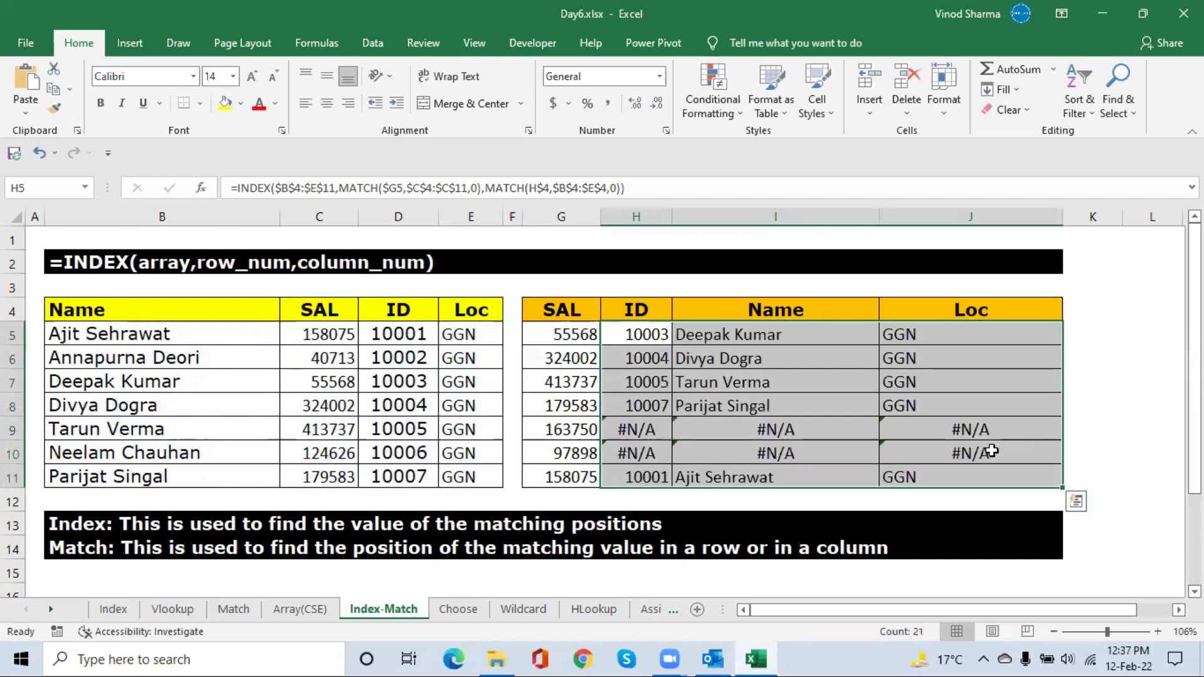
- Compare the ID, Name and Loc looked up for the salary in G5 with the source record in row 7
key("Left")
key("Right")
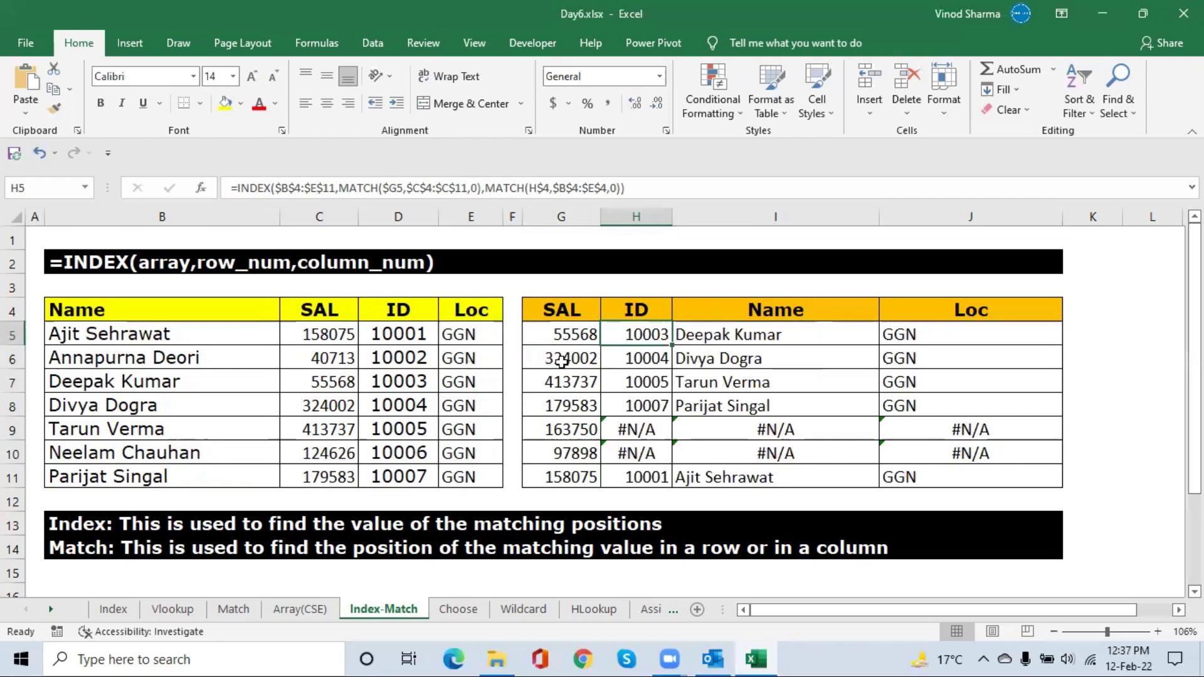
left_click(571, 334)
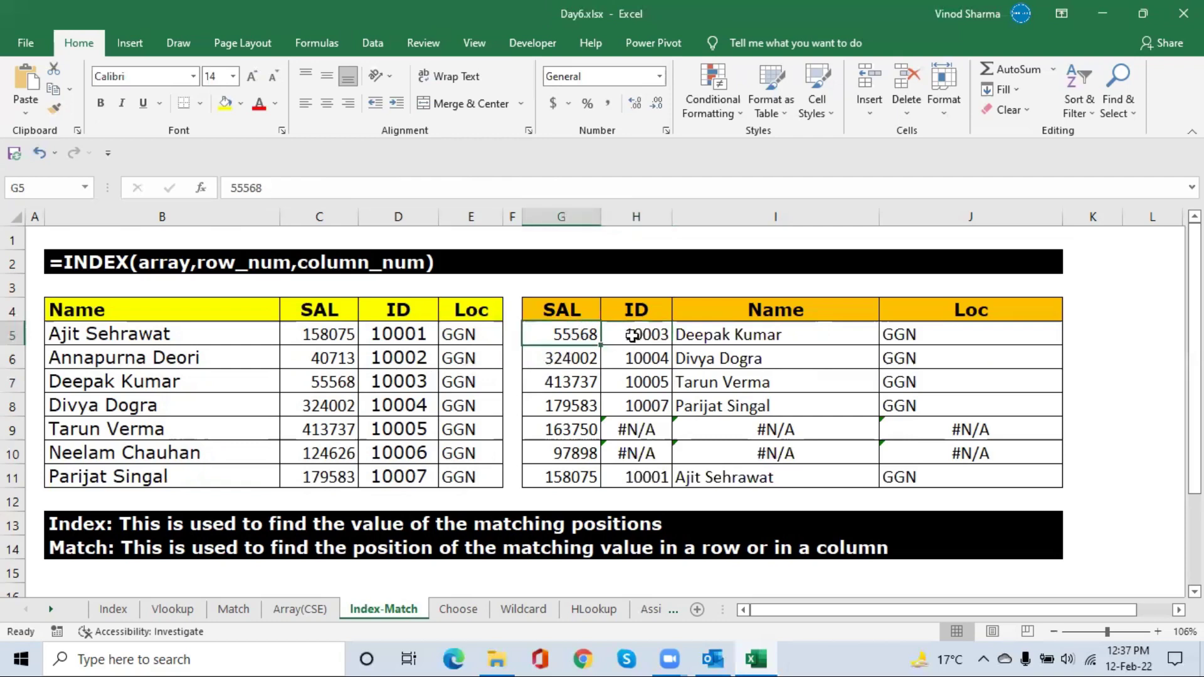
left_click(343, 387)
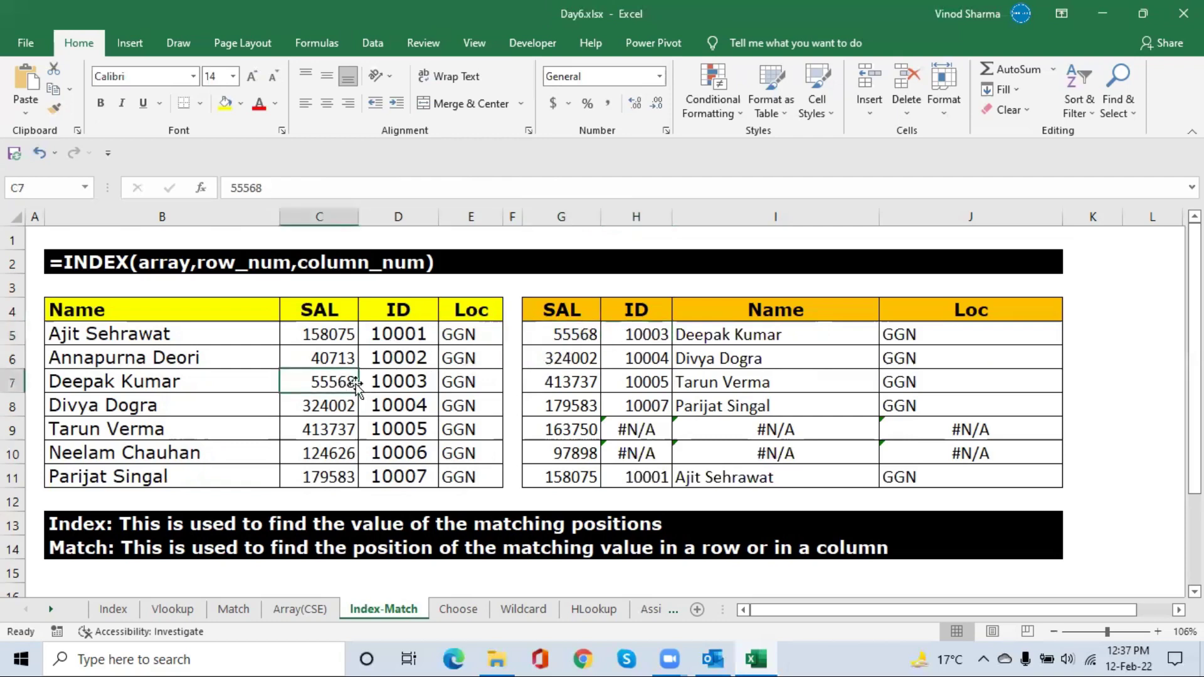
left_click(416, 379)
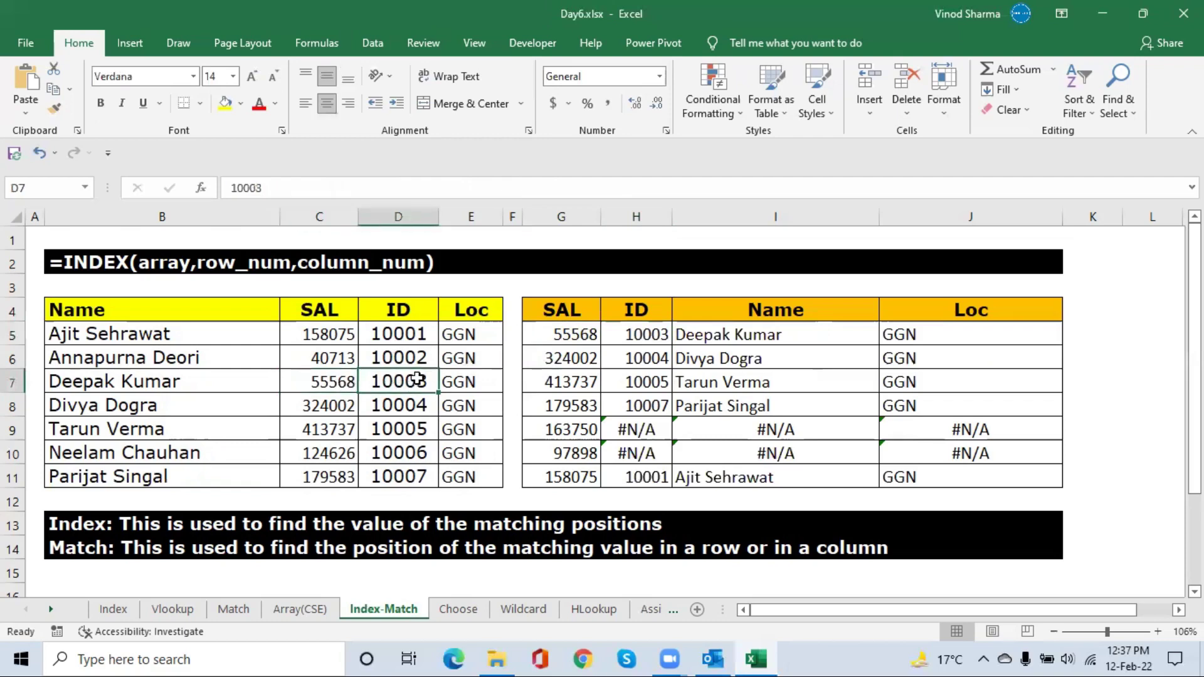
left_click(482, 385)
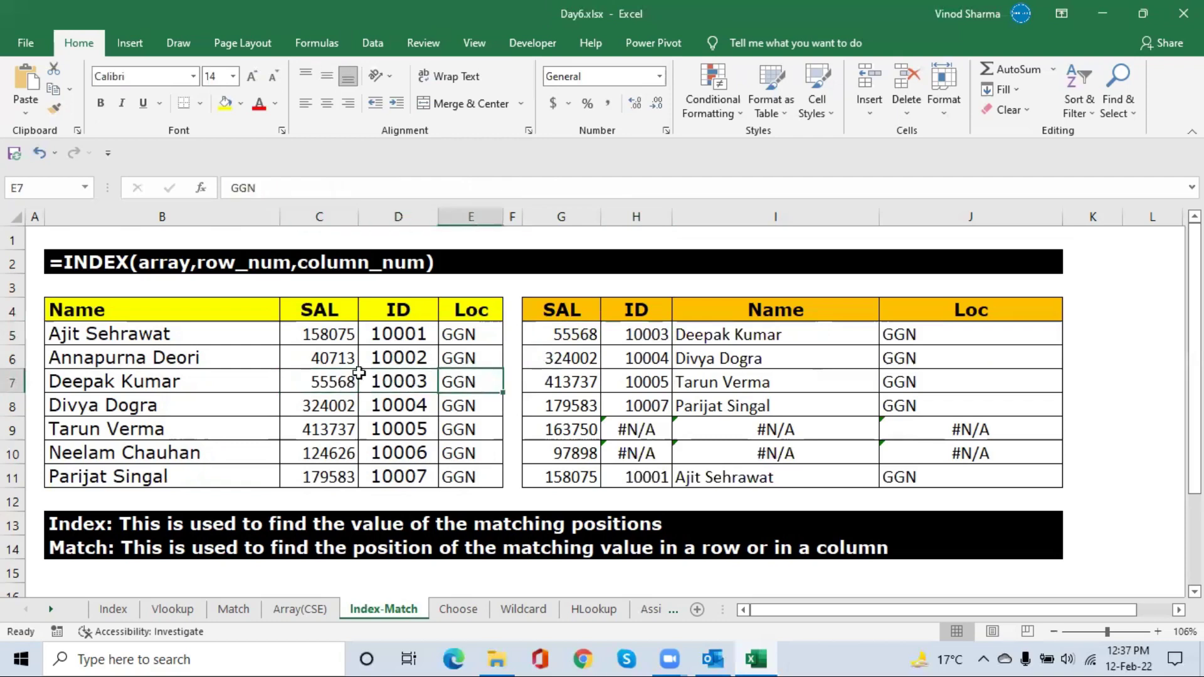
left_click(246, 385)
left_click(729, 351)
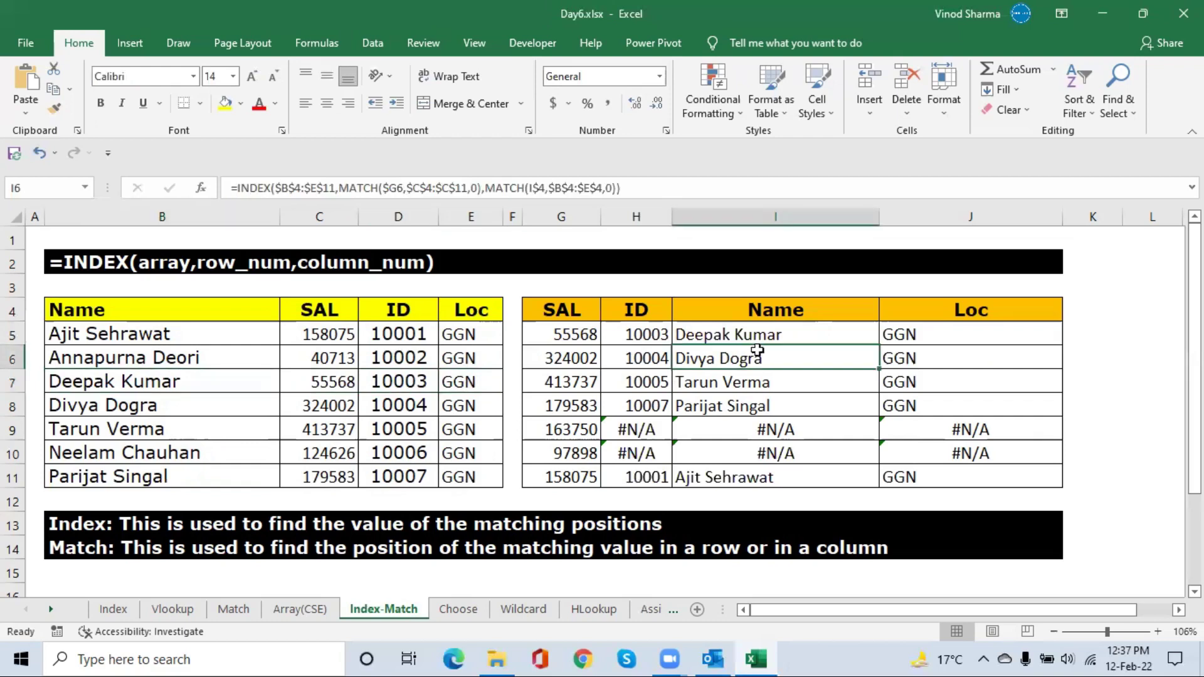